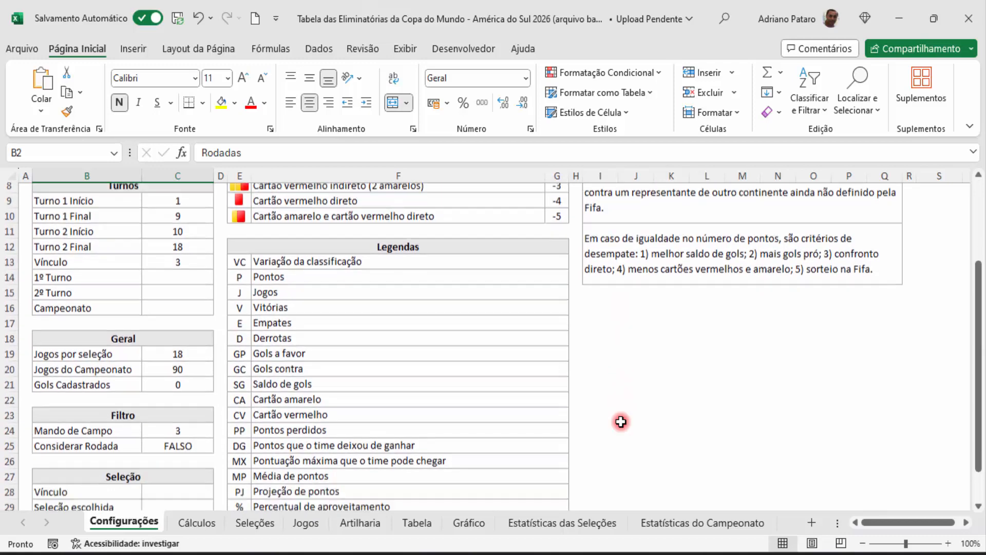
# Step: Open the Jogos sheet with the match table, through to its Informações column
pyautogui.scroll(1, 621, 422)
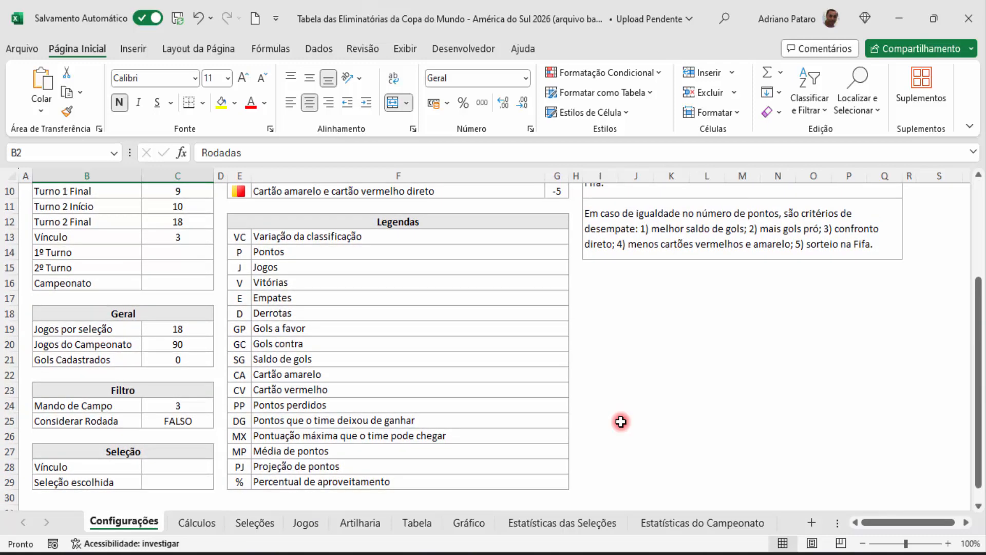
pyautogui.scroll(3, 621, 422)
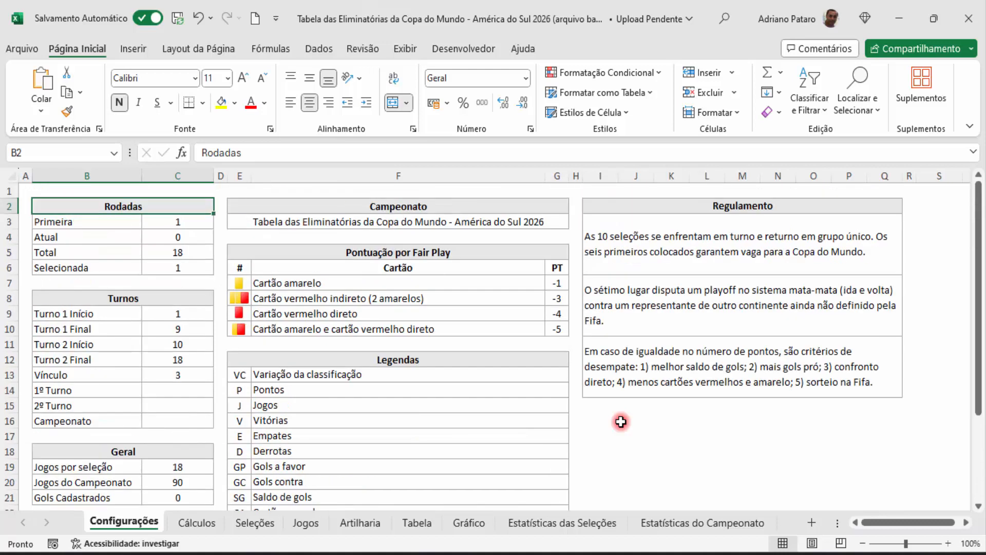
pyautogui.click(307, 523)
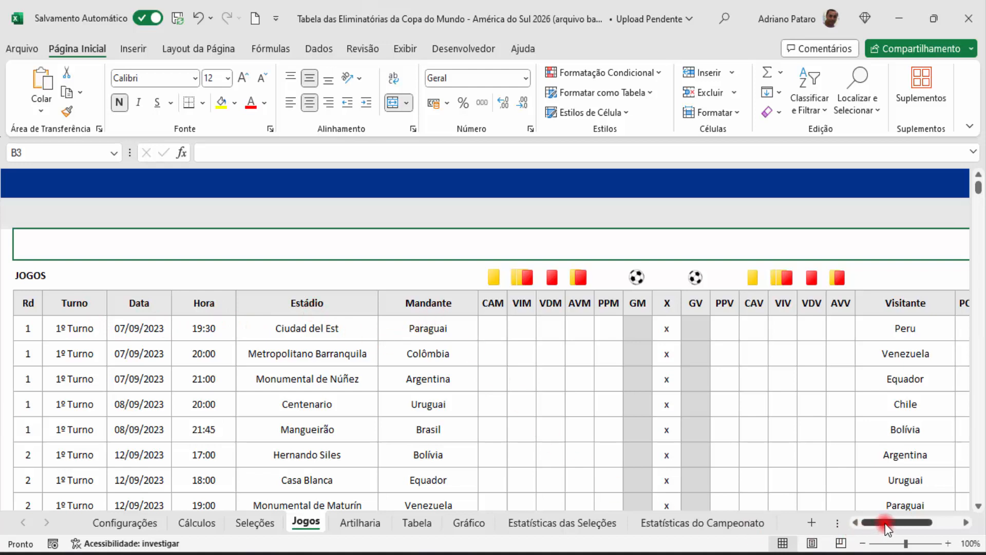
pyautogui.moveTo(884, 522); pyautogui.dragTo(899, 521)
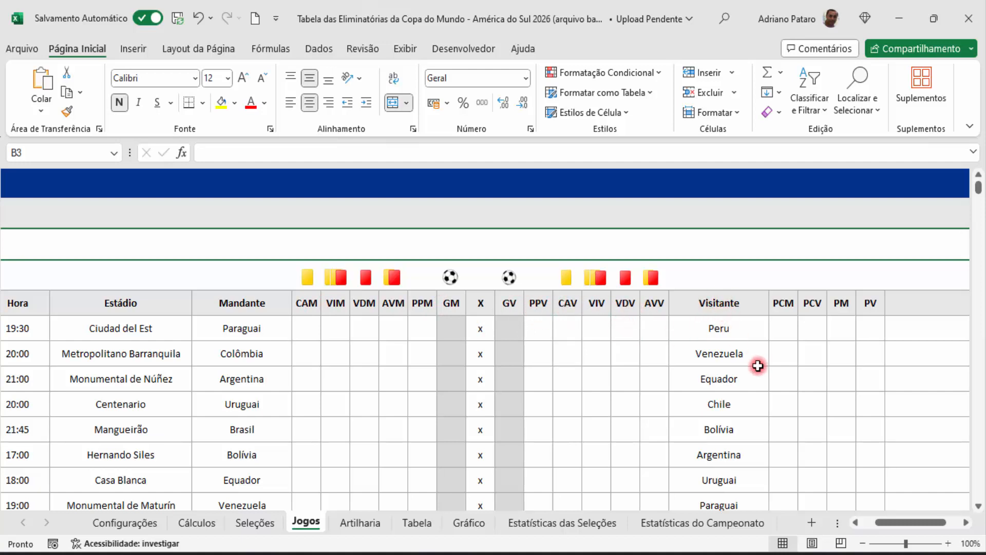
pyautogui.moveTo(894, 521); pyautogui.dragTo(914, 520)
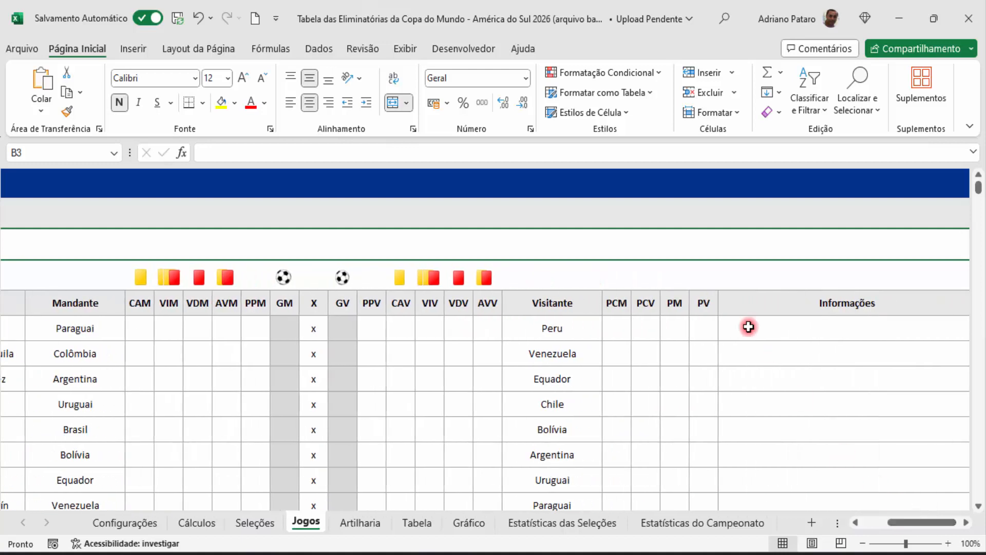
# Step: Examine the PCM, PCV, PM, PV and Informações columns and the GM and GV goal columns in the first match row
pyautogui.click(619, 329)
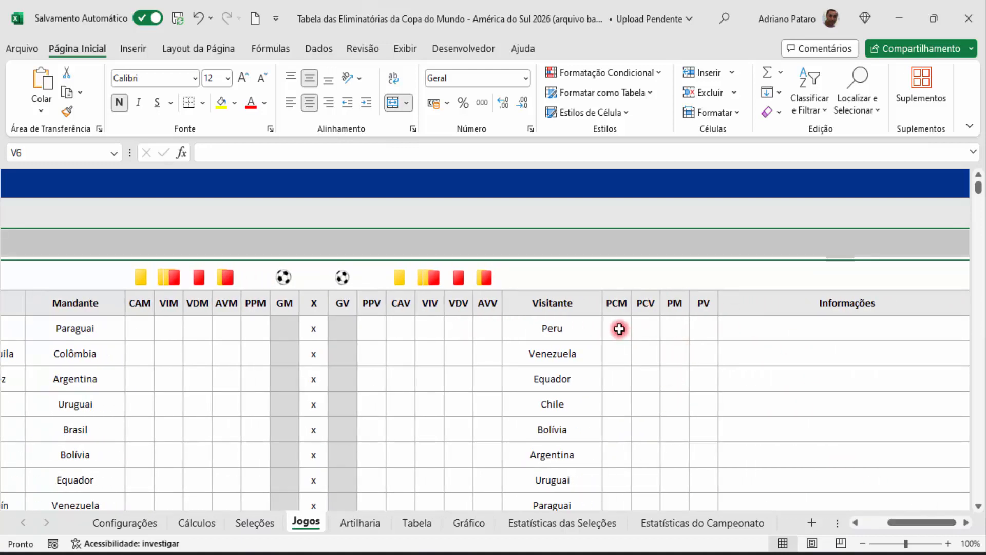
pyautogui.moveTo(620, 330); pyautogui.dragTo(696, 334)
pyautogui.click(678, 335)
pyautogui.click(784, 327)
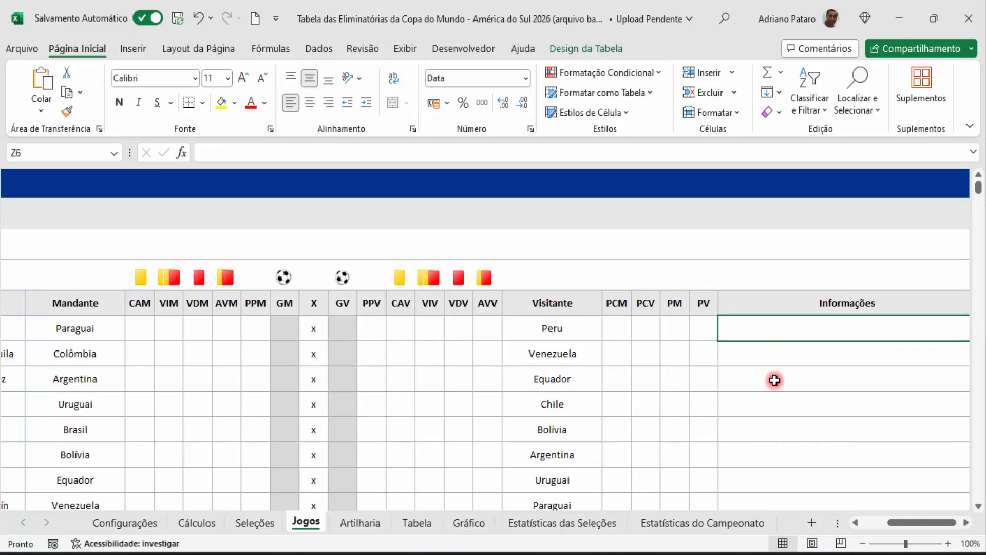
pyautogui.click(678, 327)
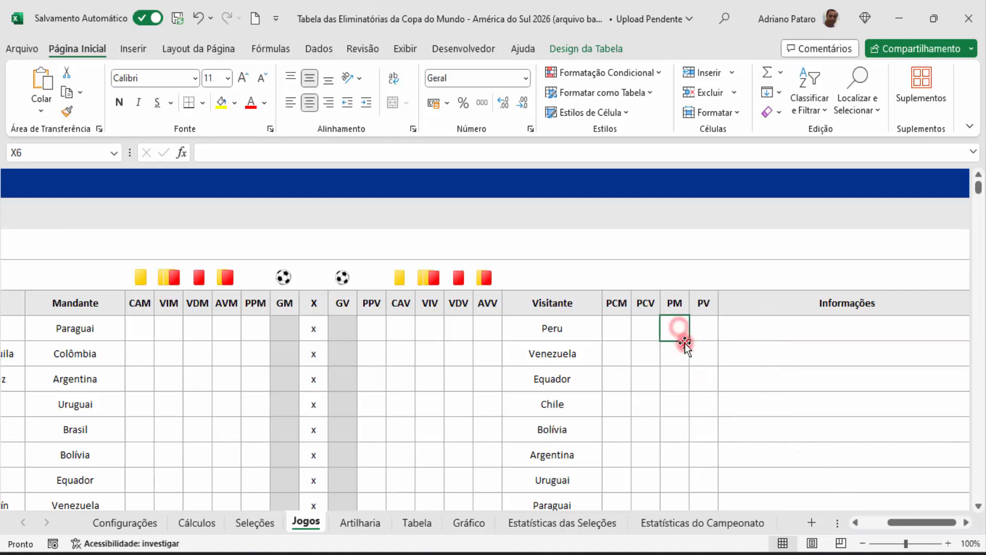
pyautogui.moveTo(895, 522); pyautogui.dragTo(889, 522)
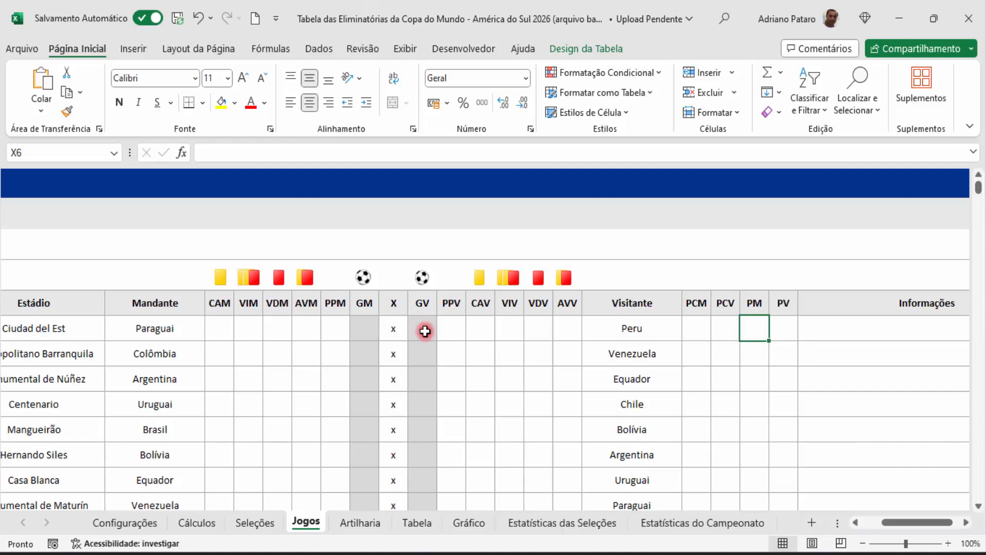
pyautogui.click(368, 328)
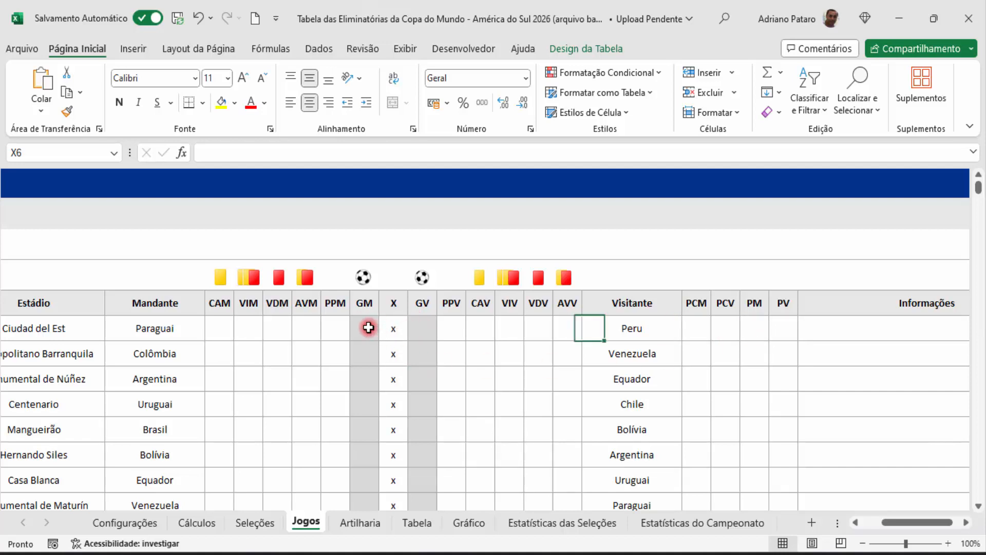
pyautogui.click(418, 327)
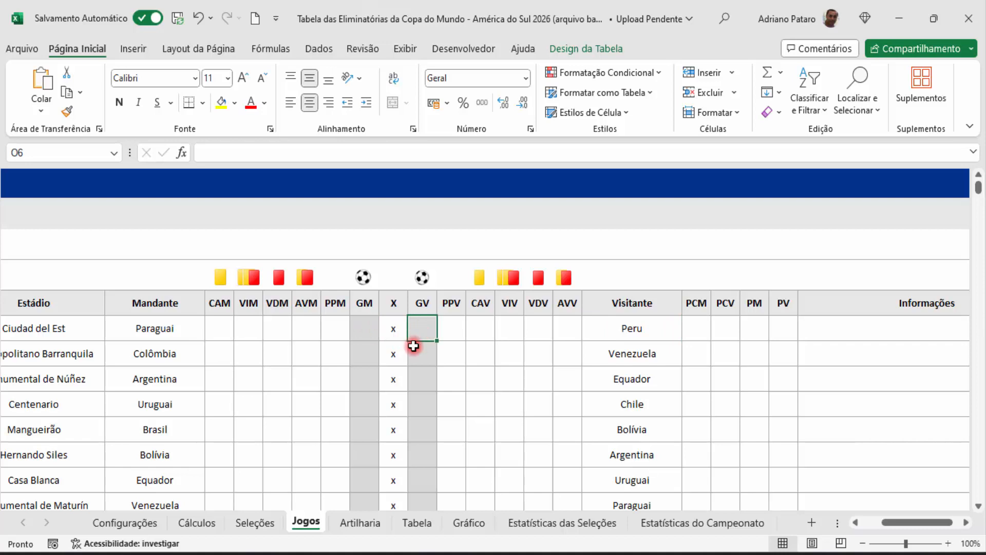
pyautogui.click(755, 328)
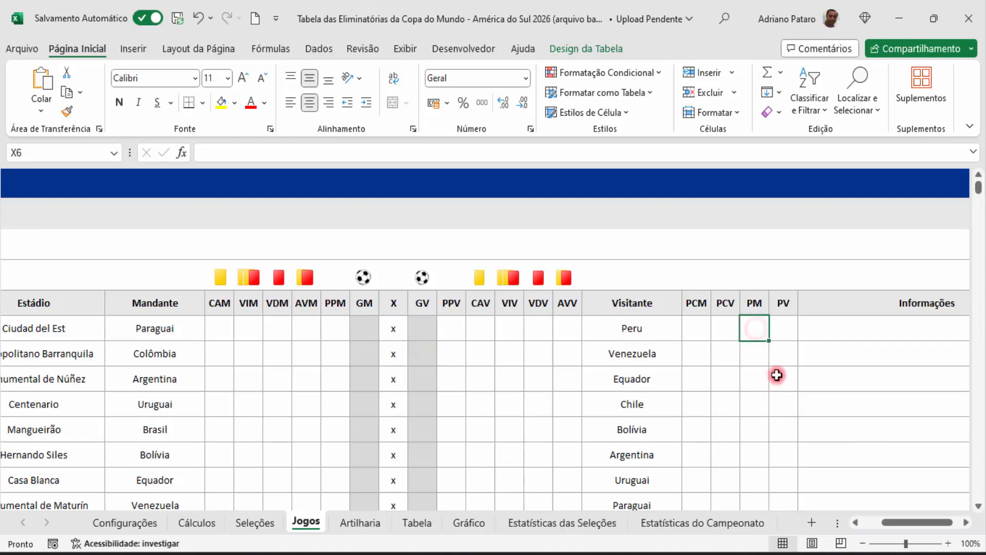
pyautogui.write('=SE(')
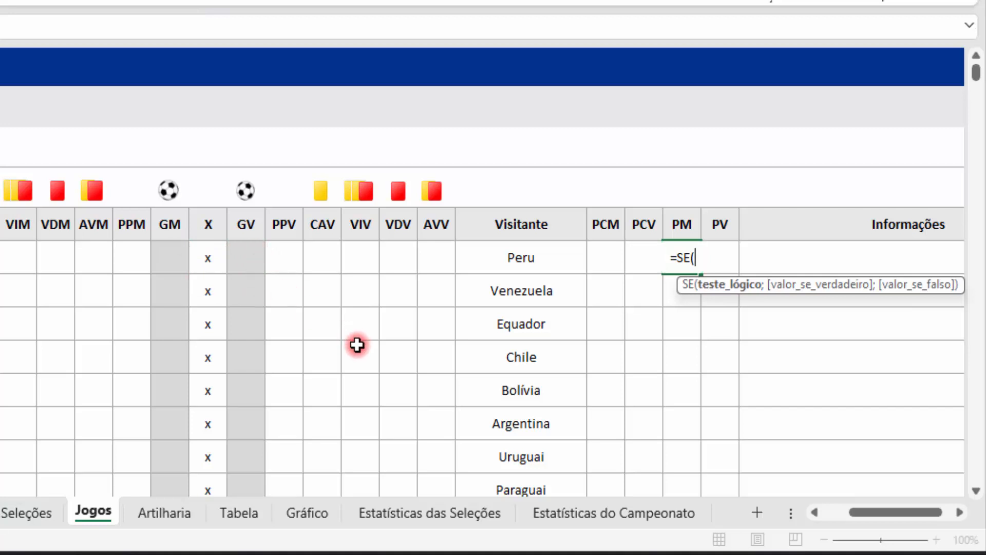
pyautogui.write('OU(')
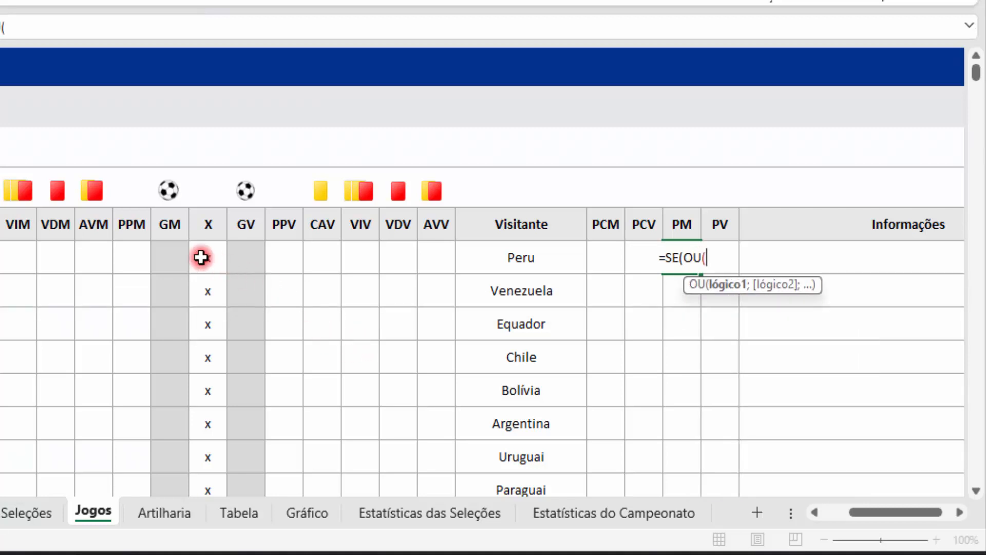
pyautogui.click(176, 256)
pyautogui.write('=')
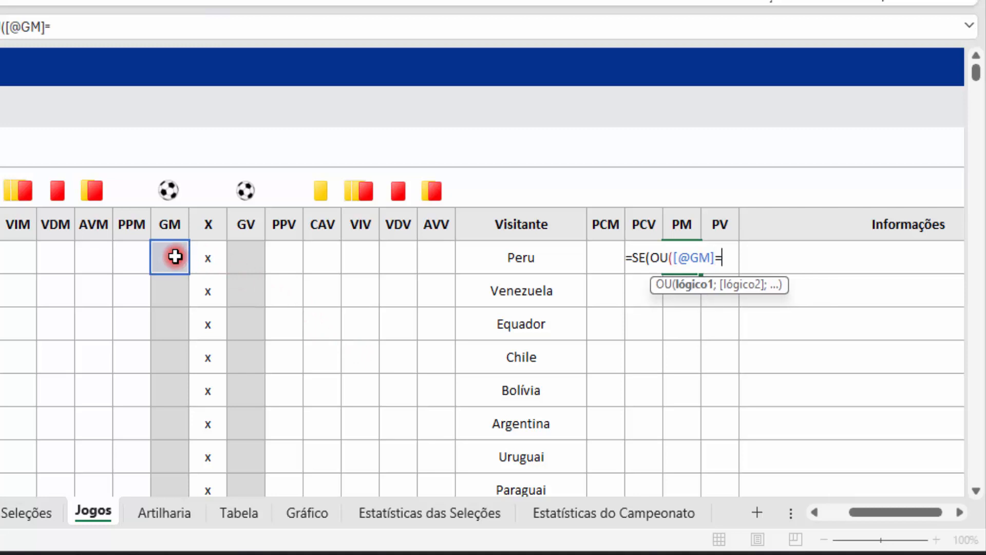
pyautogui.write('"";')
pyautogui.click(242, 260)
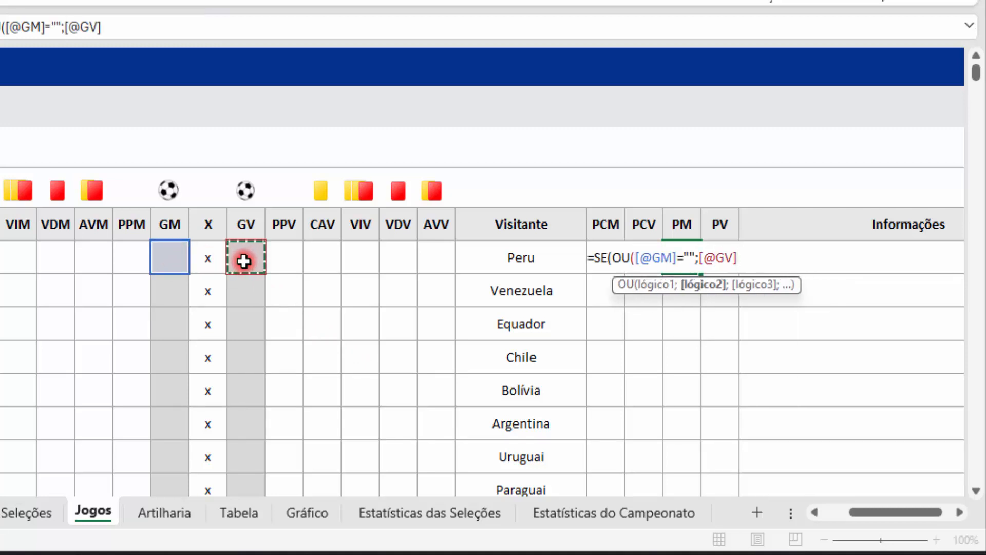
pyautogui.write('=""')
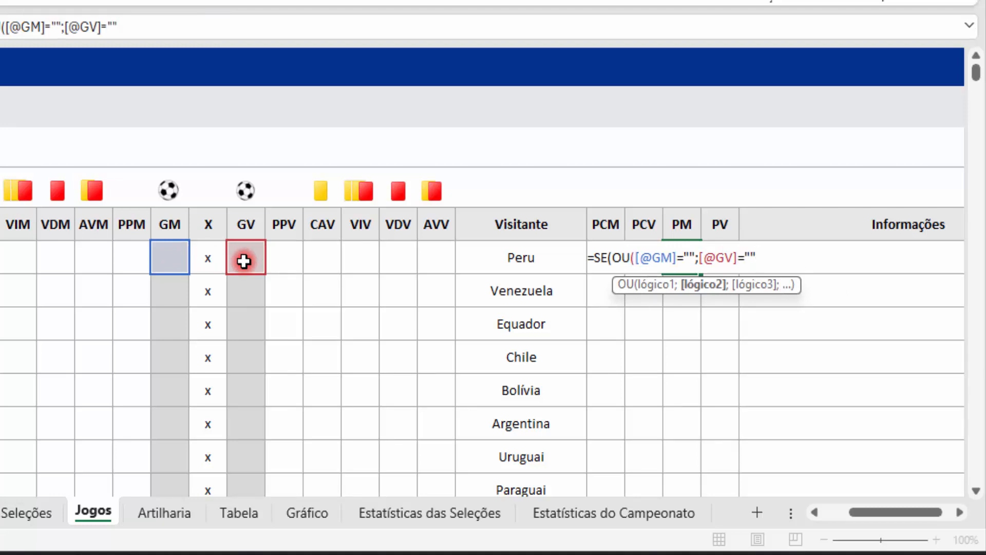
pyautogui.write(')')
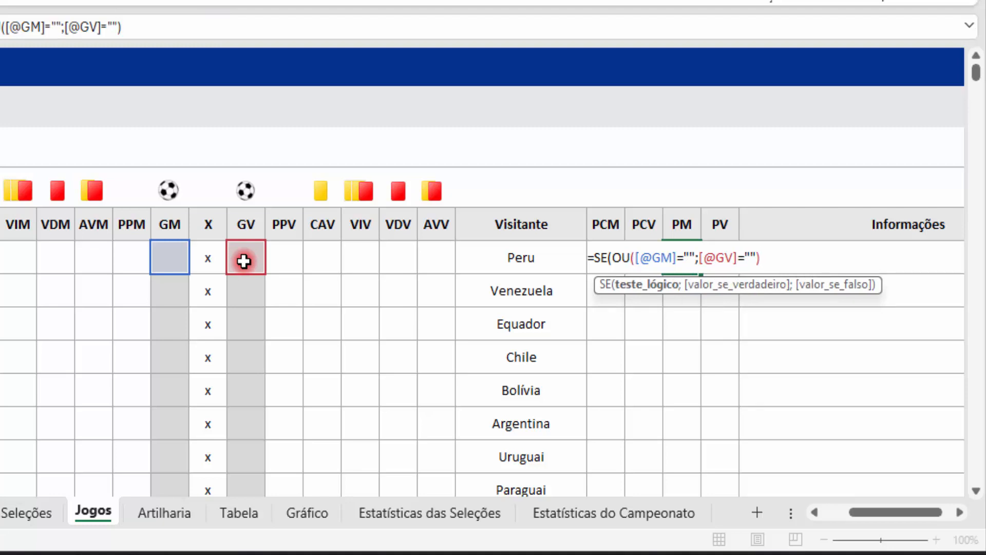
pyautogui.write(';')
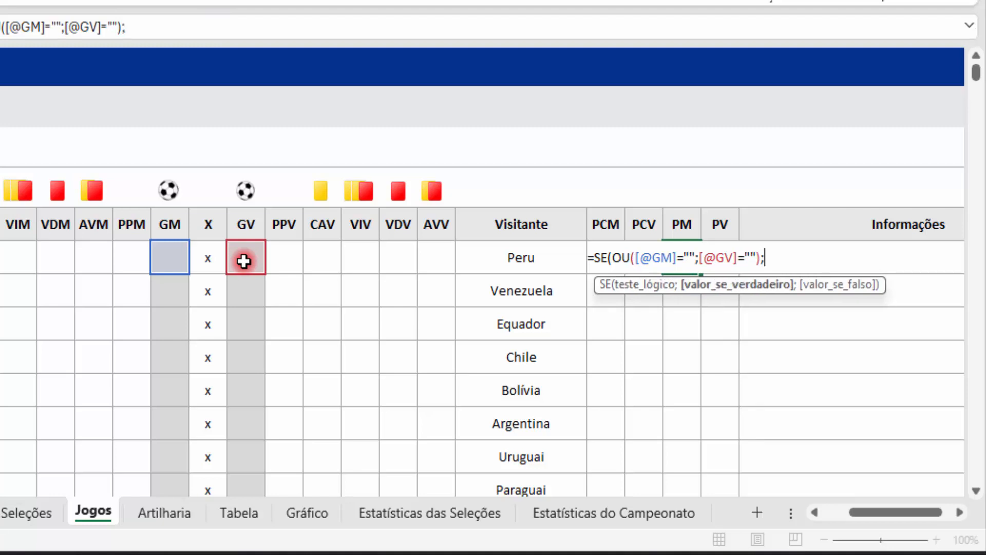
pyautogui.write('""')
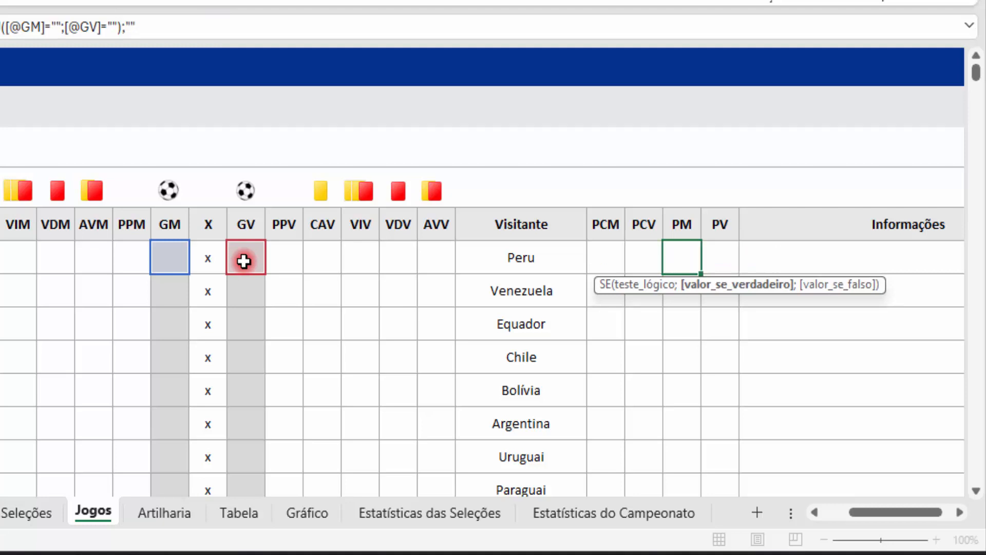
pyautogui.write(';')
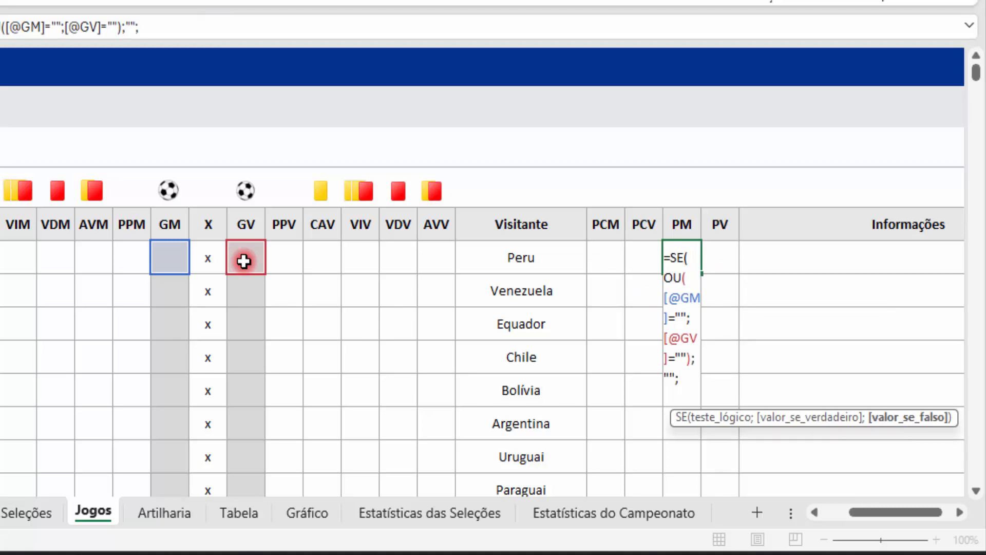
pyautogui.write('SE(')
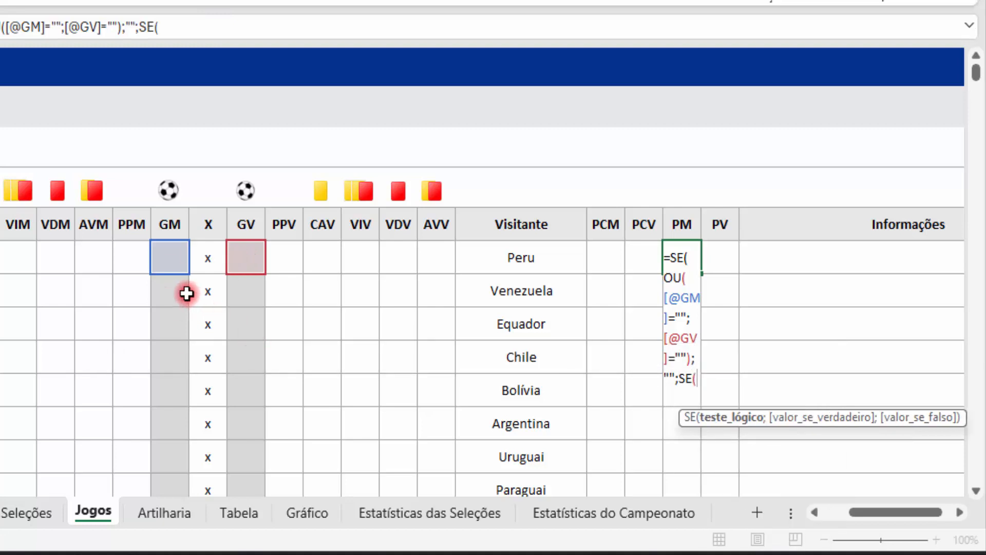
pyautogui.click(180, 261)
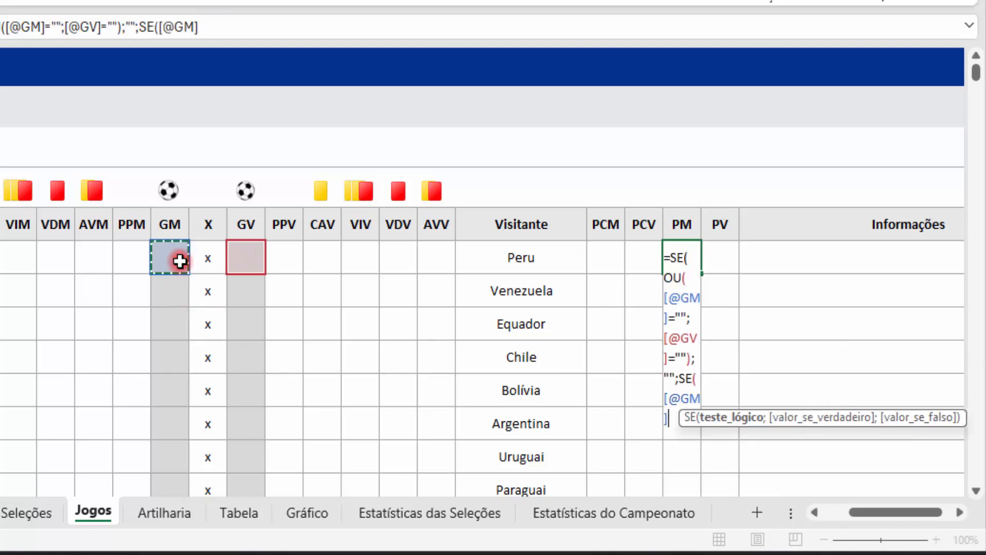
pyautogui.write('>')
pyautogui.click(249, 259)
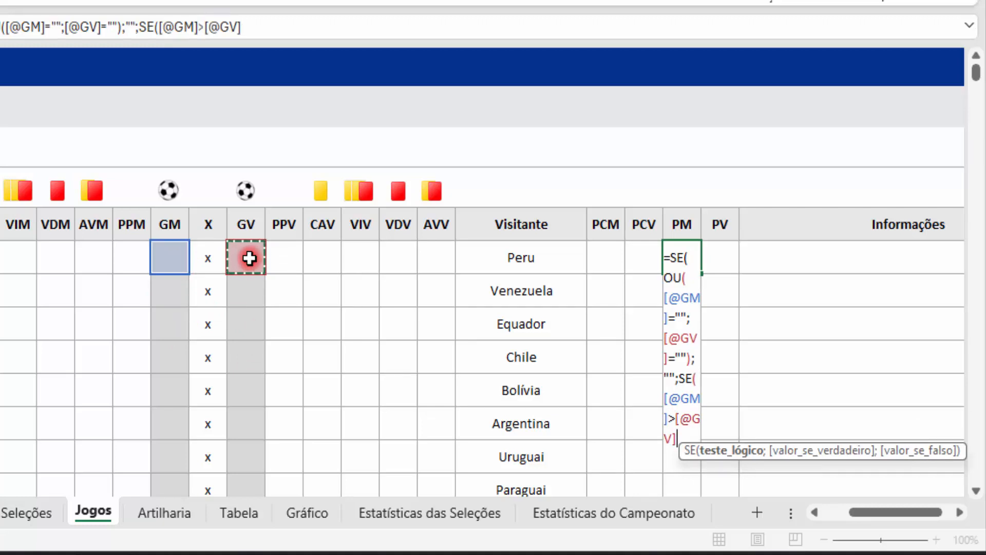
pyautogui.write(';3')
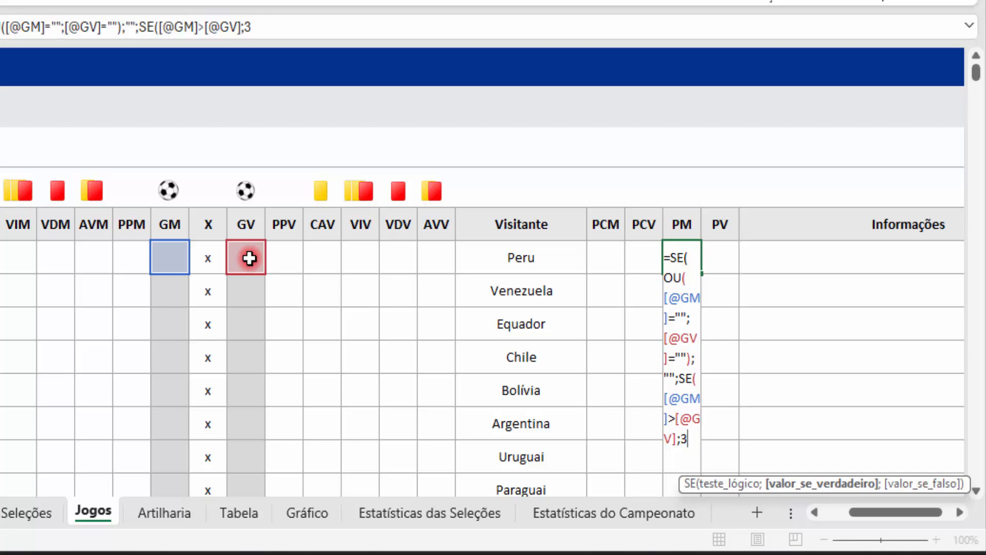
pyautogui.write(';')
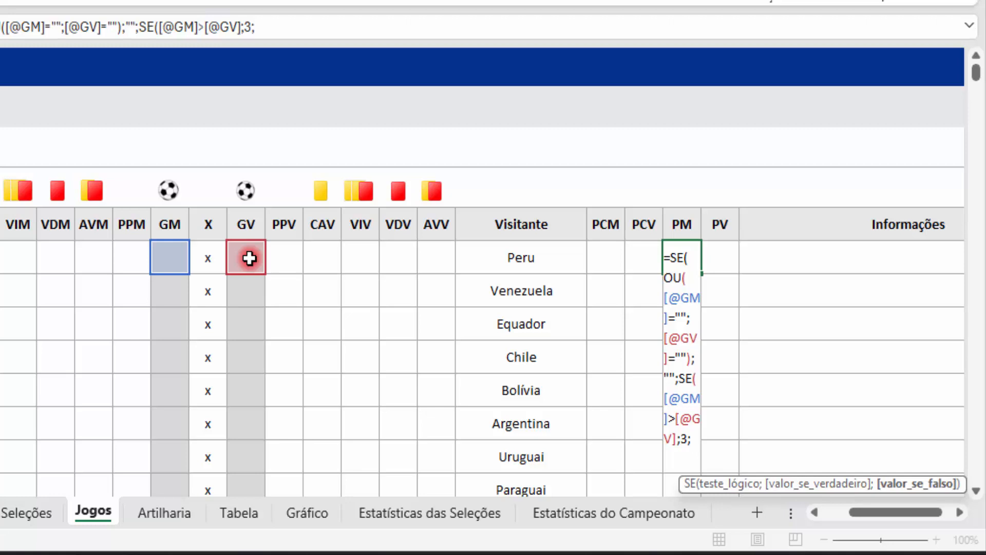
pyautogui.write('SE(')
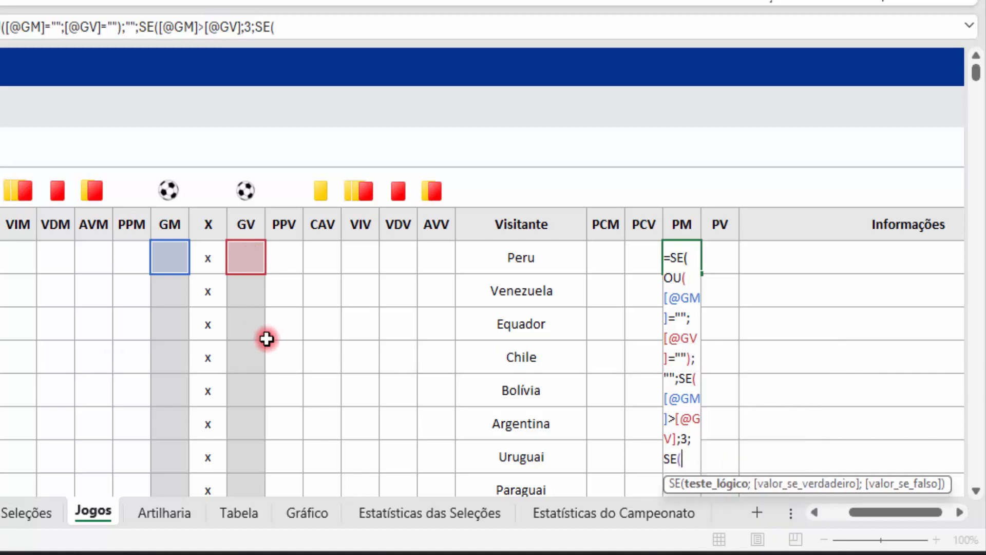
pyautogui.click(170, 259)
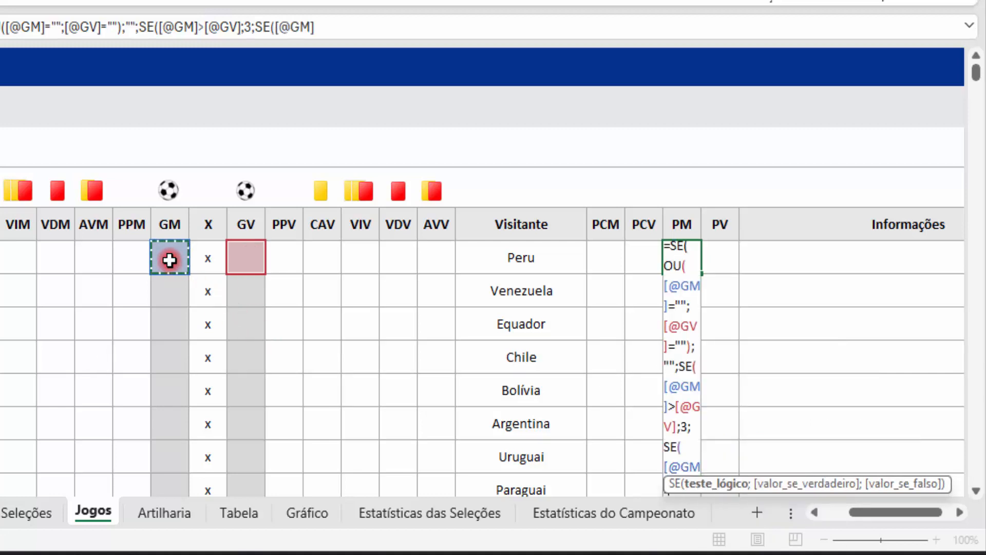
pyautogui.write('<')
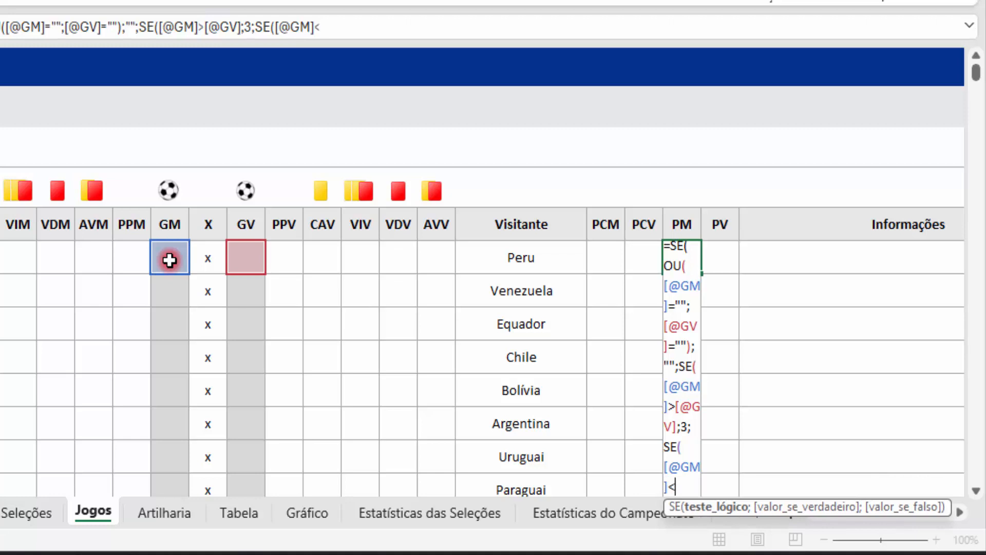
pyautogui.click(244, 250)
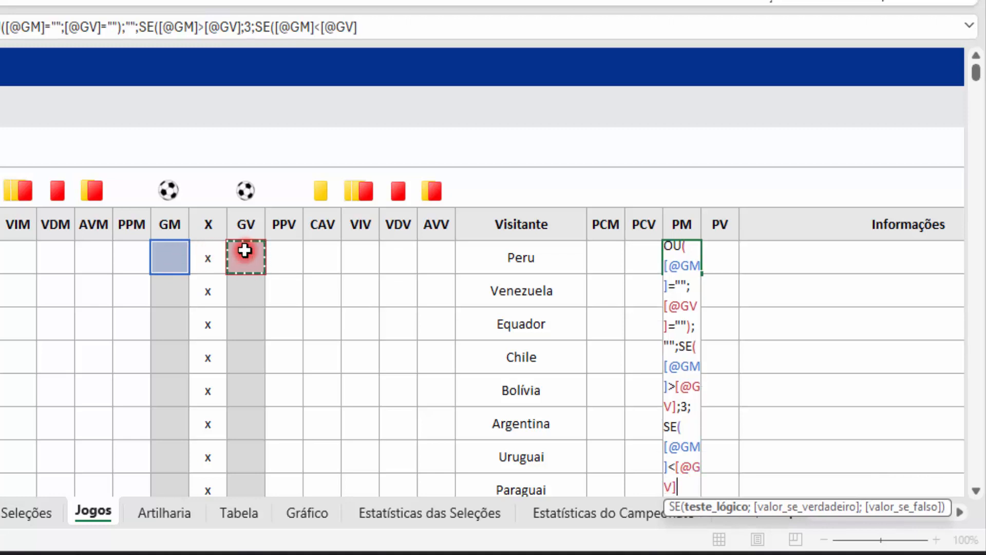
pyautogui.write(';')
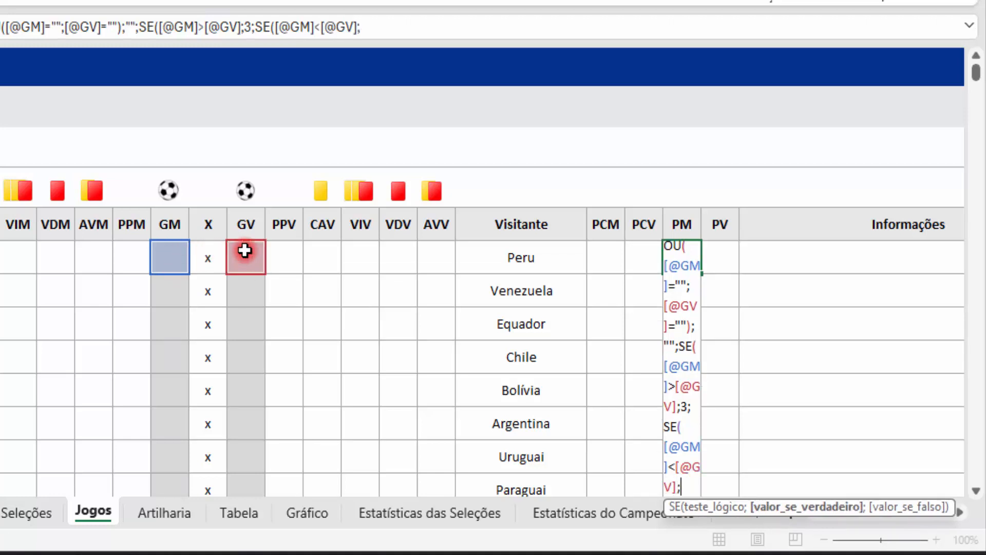
pyautogui.write('0;1')
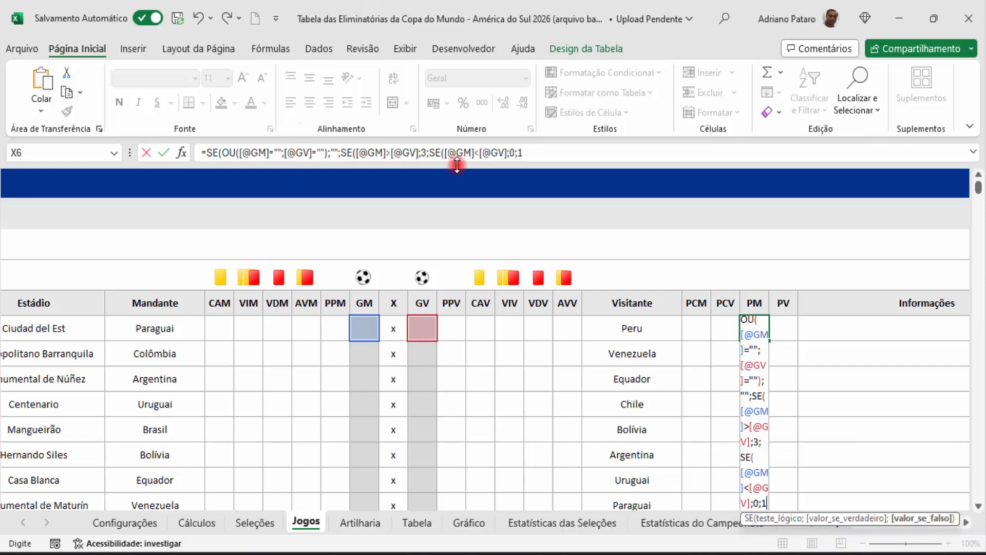
pyautogui.click(540, 154)
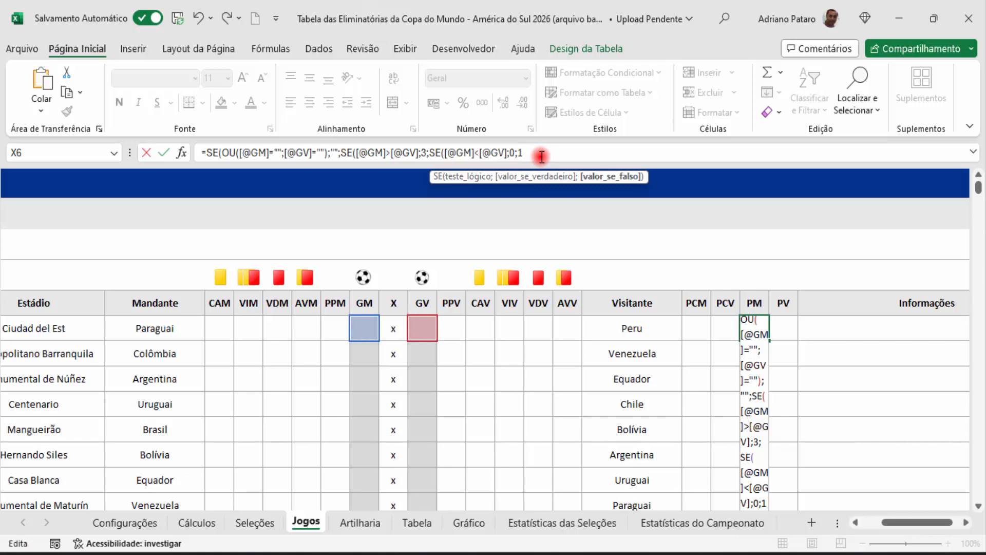
pyautogui.write(')))')
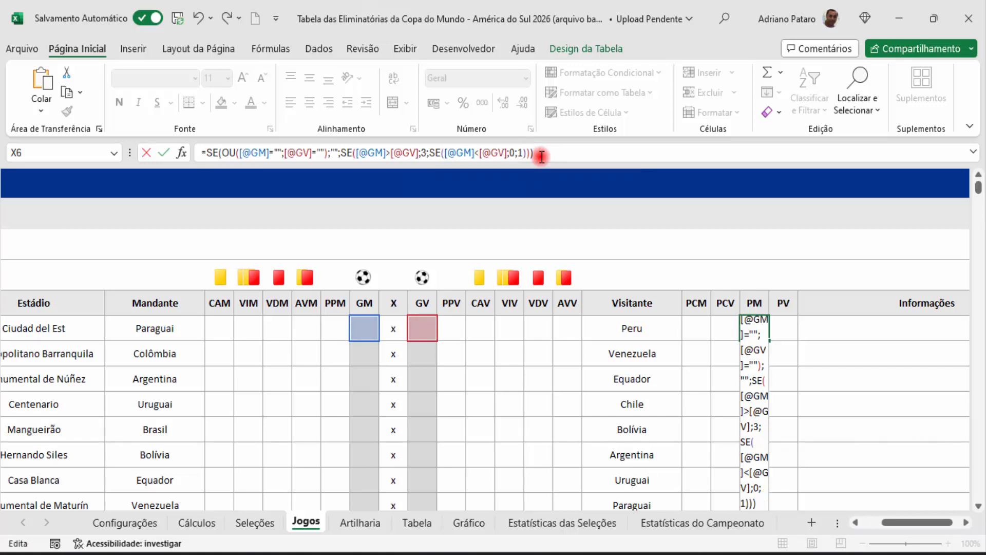
pyautogui.press('Return')
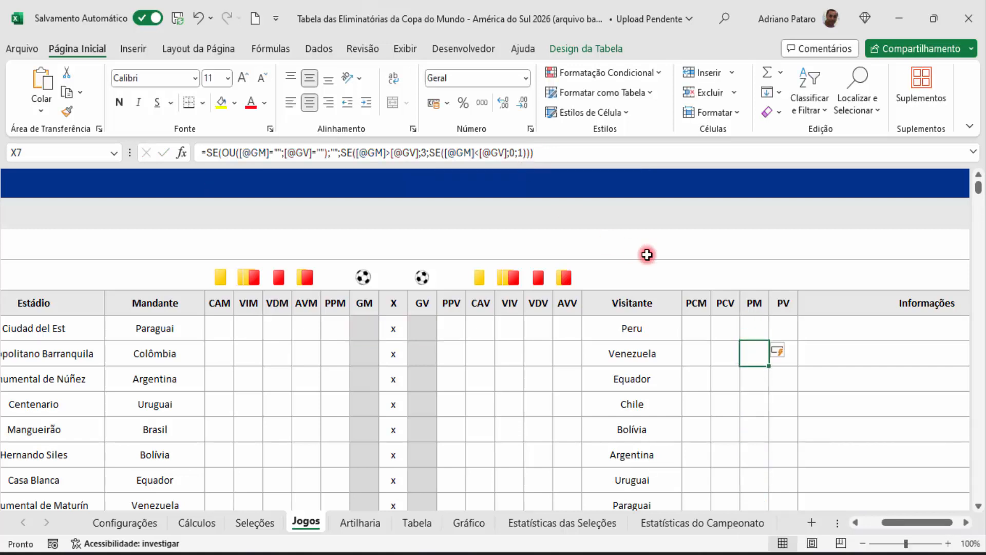
# Step: Fill the PM formula from the first match row down the whole PM column
pyautogui.click(758, 330)
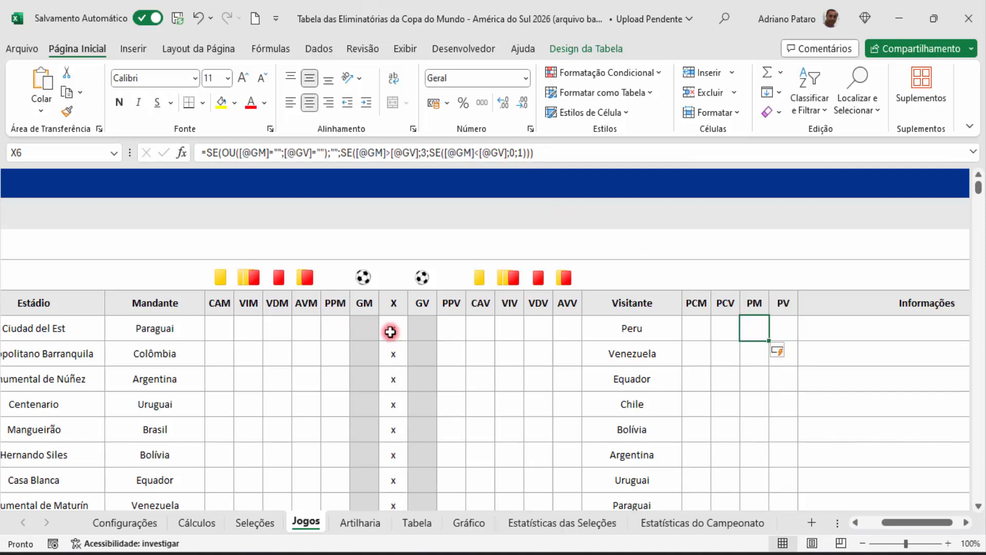
pyautogui.doubleClick(770, 344)
pyautogui.scroll(-15, 764, 336)
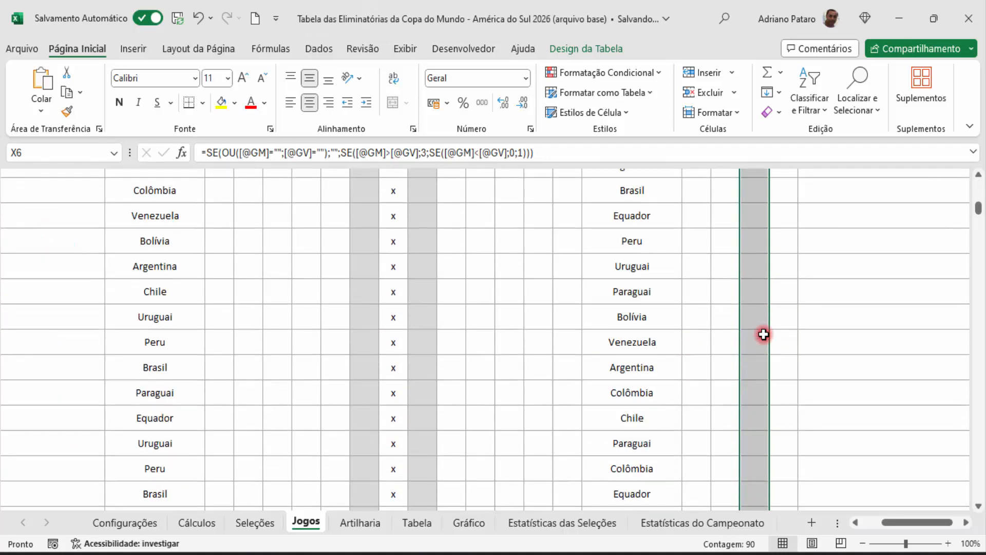
pyautogui.scroll(15, 764, 334)
pyautogui.click(762, 331)
# Step: Copy the text of the PM formula in the first match row and paste it into that row's PV cell (Y6)
pyautogui.click(787, 331)
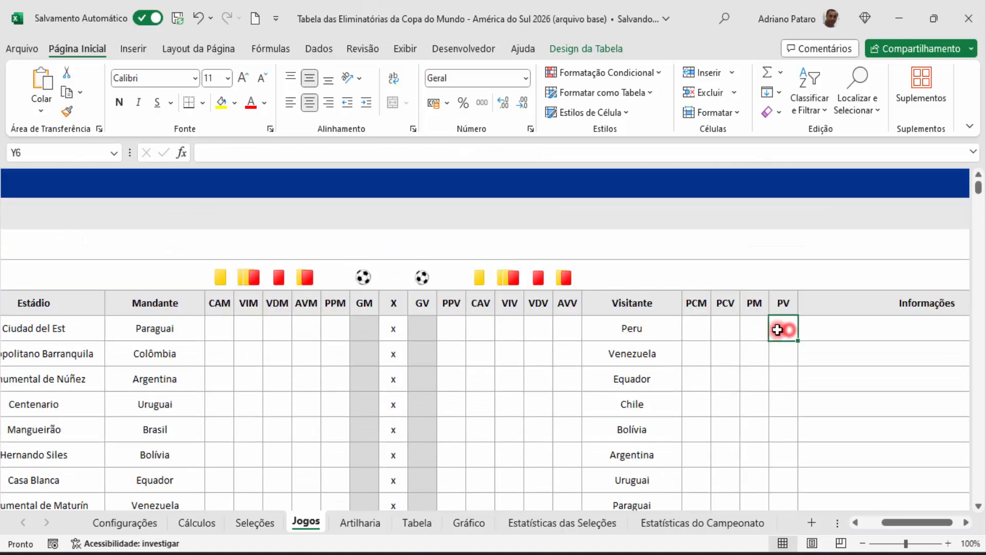
pyautogui.click(755, 330)
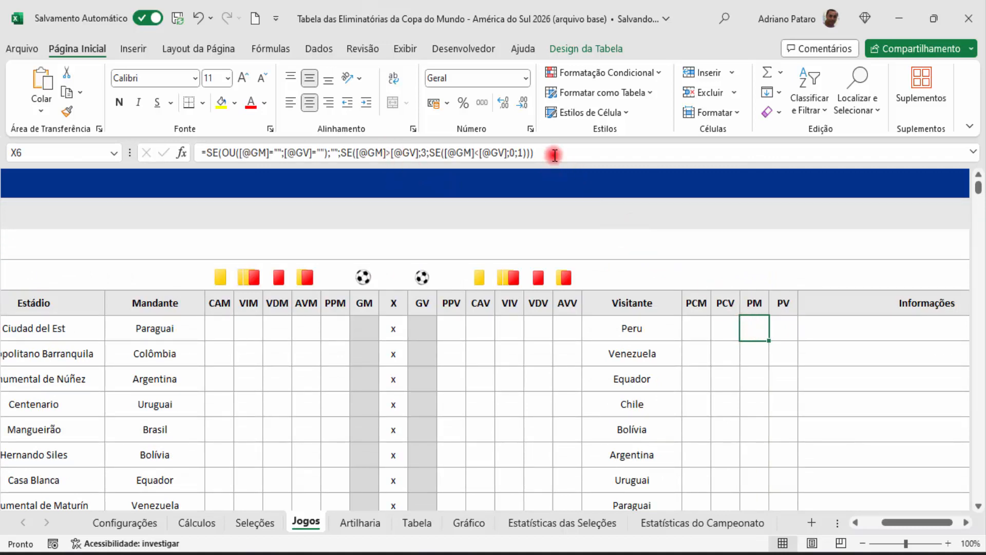
pyautogui.moveTo(558, 153); pyautogui.dragTo(185, 148)
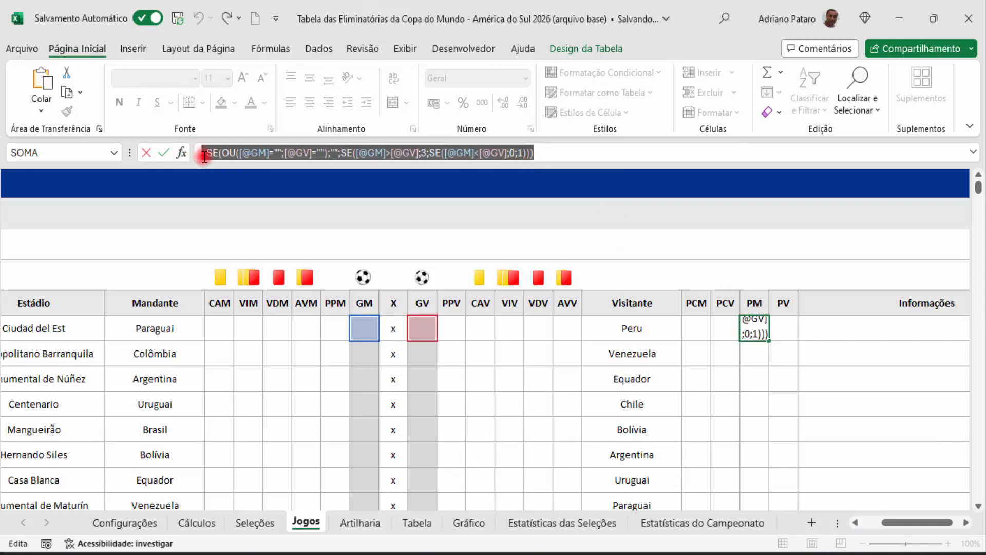
pyautogui.press('Escape')
pyautogui.click(791, 330)
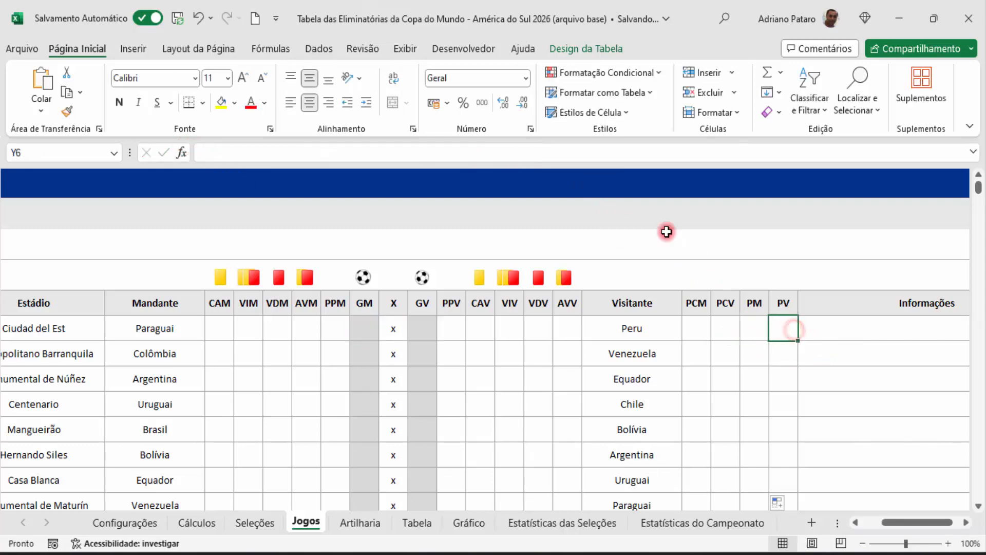
pyautogui.click(613, 158)
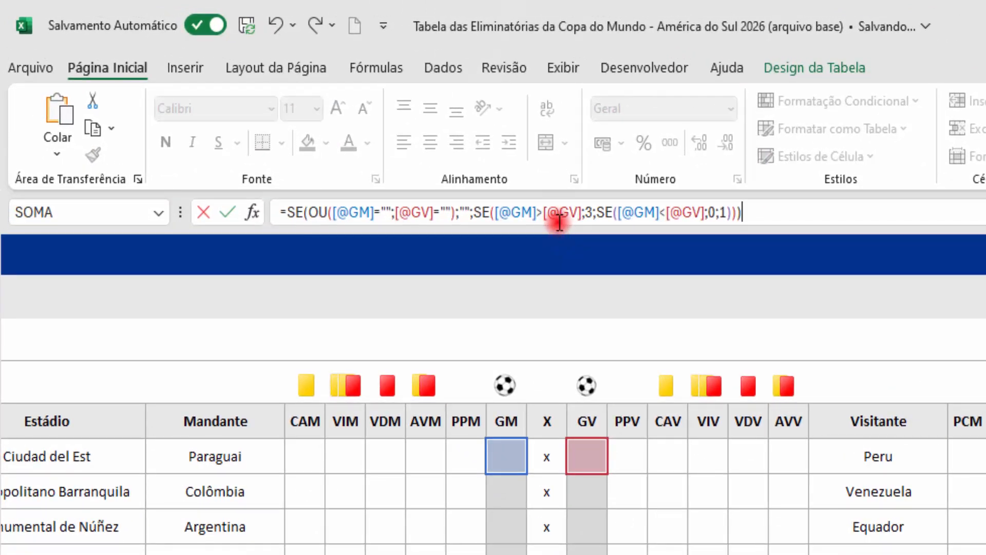
pyautogui.moveTo(524, 205); pyautogui.dragTo(517, 205)
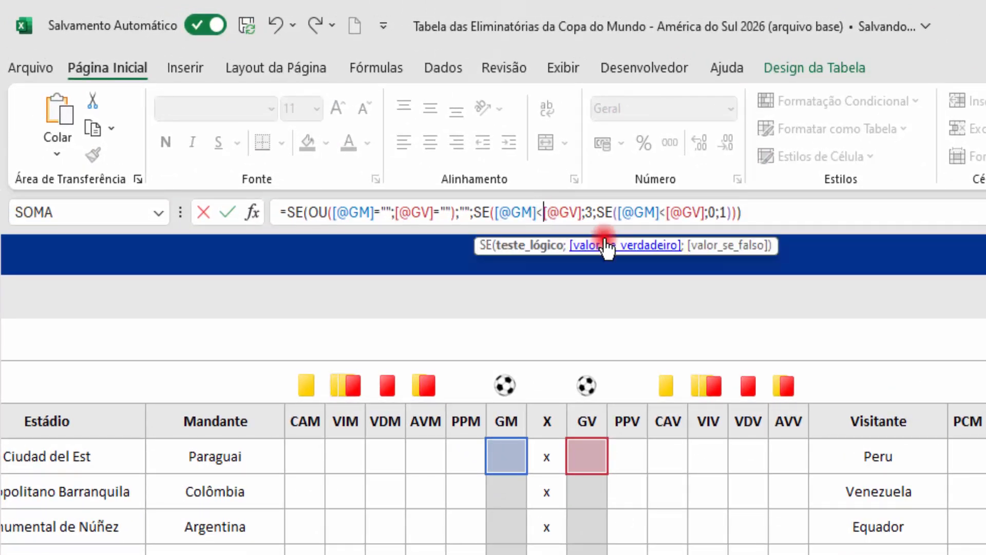
pyautogui.write('<')
pyautogui.moveTo(660, 212); pyautogui.dragTo(667, 213)
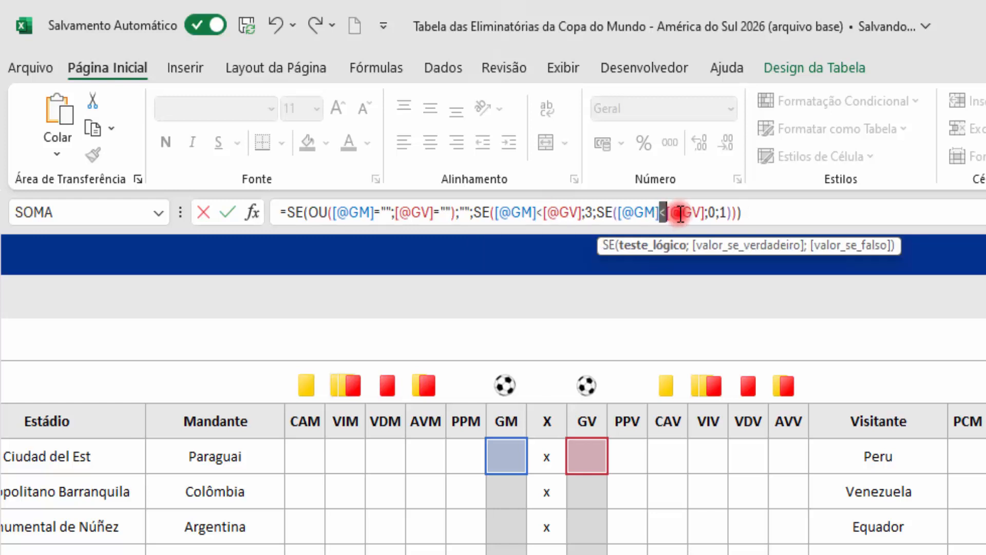
pyautogui.click(775, 214)
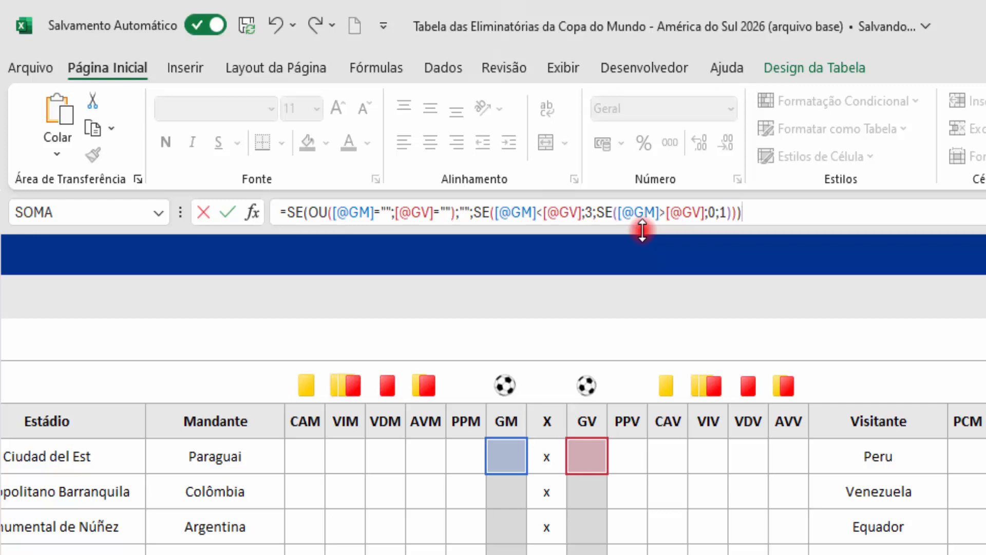
pyautogui.press('Return')
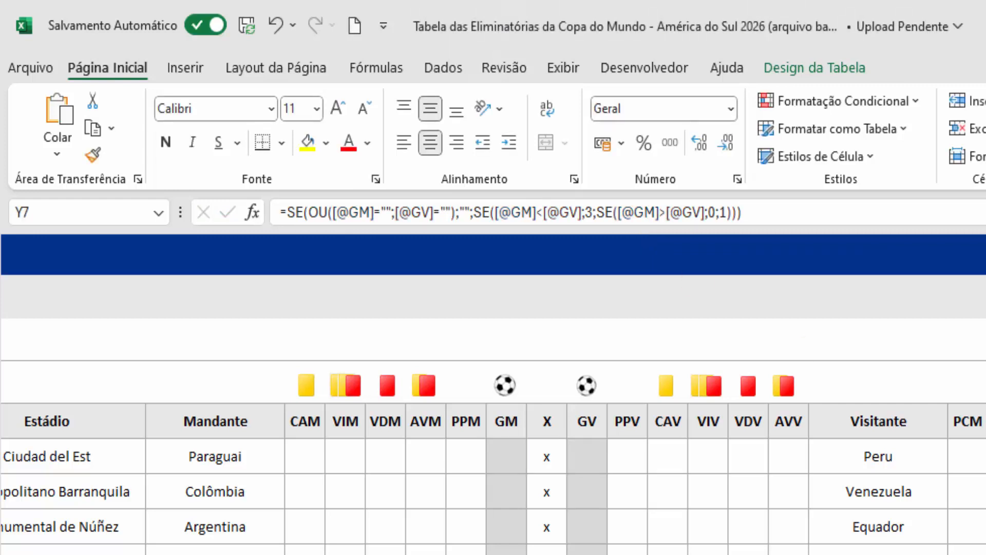
# Step: Fill the PV formula from the first match row down the whole PV column
pyautogui.click(969, 406)
pyautogui.doubleClick(798, 341)
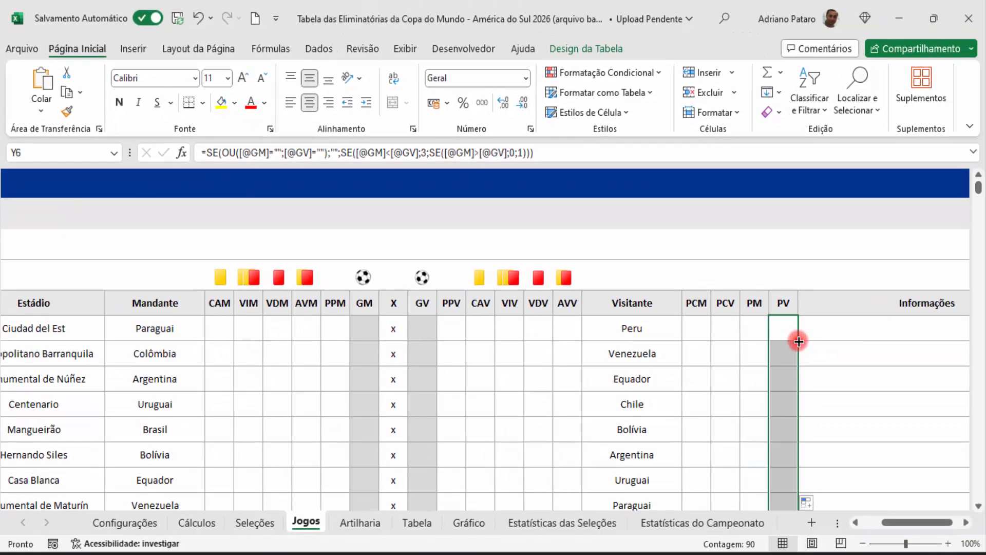
pyautogui.click(762, 327)
# Step: Test a home win in the first match row with GM 1 and GV 0, checking the PM and PV cells
pyautogui.click(365, 329)
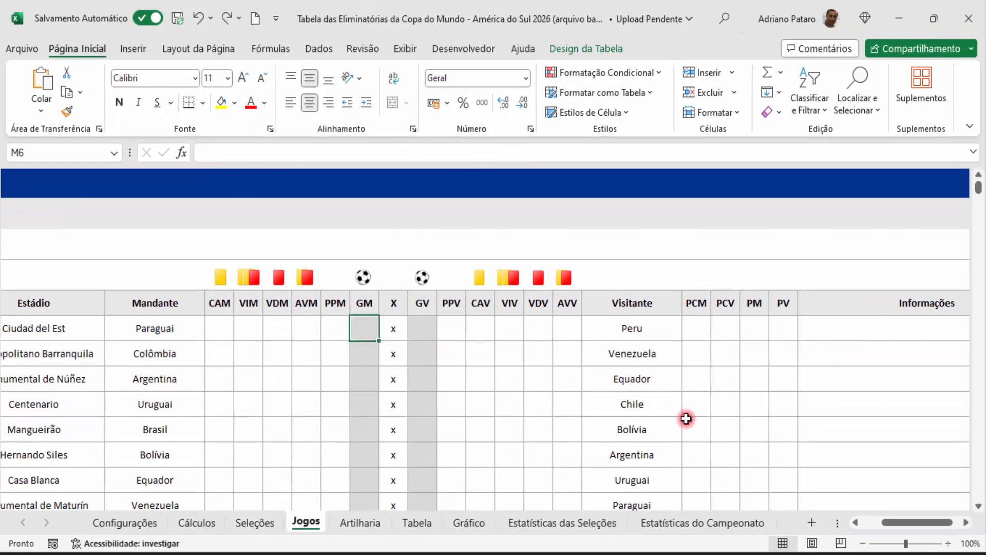
pyautogui.write('1')
pyautogui.press('Tab')
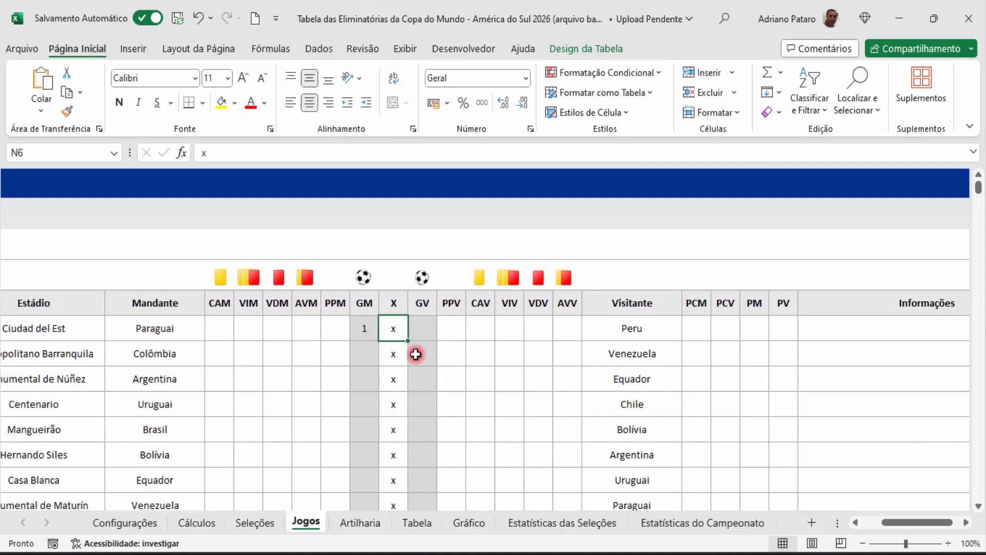
pyautogui.click(425, 337)
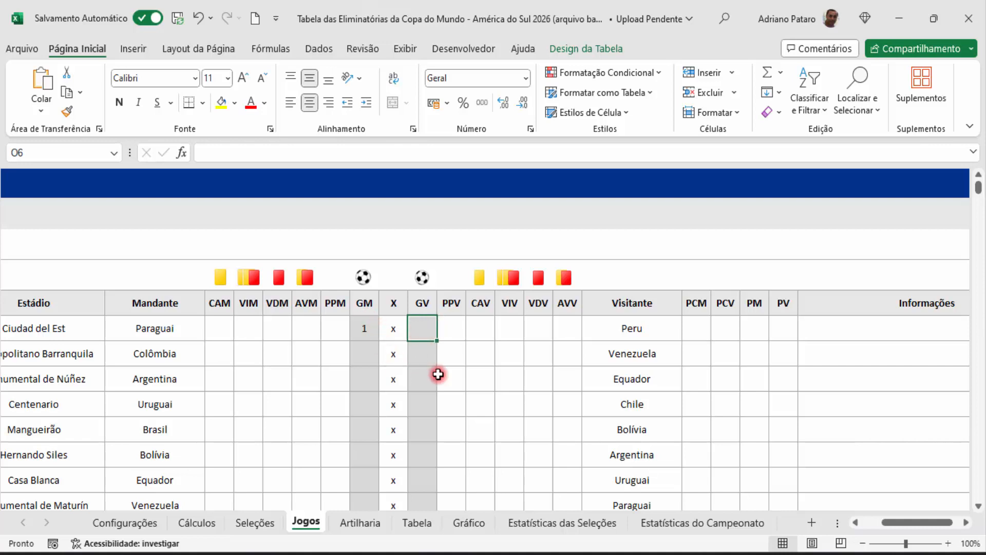
pyautogui.write('0')
pyautogui.press('Return')
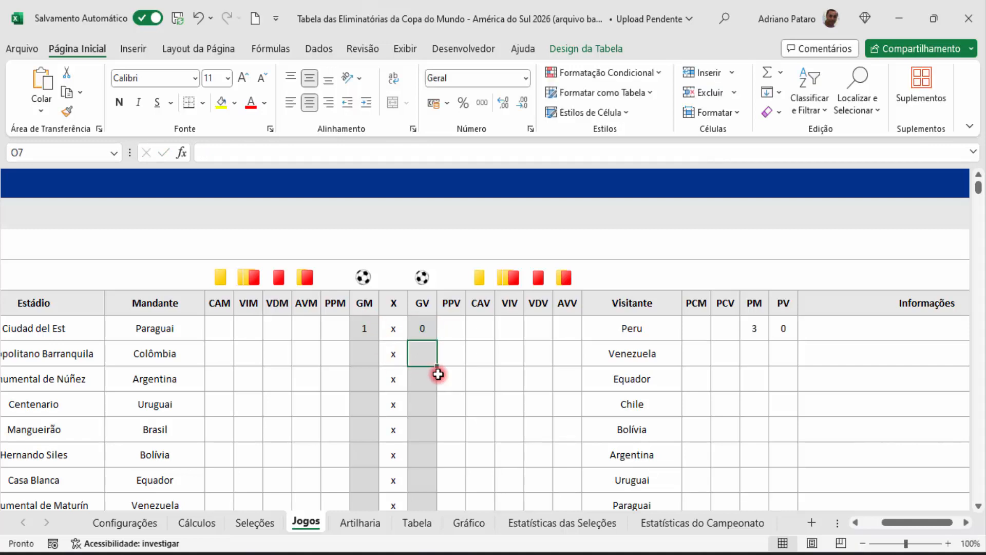
pyautogui.click(755, 326)
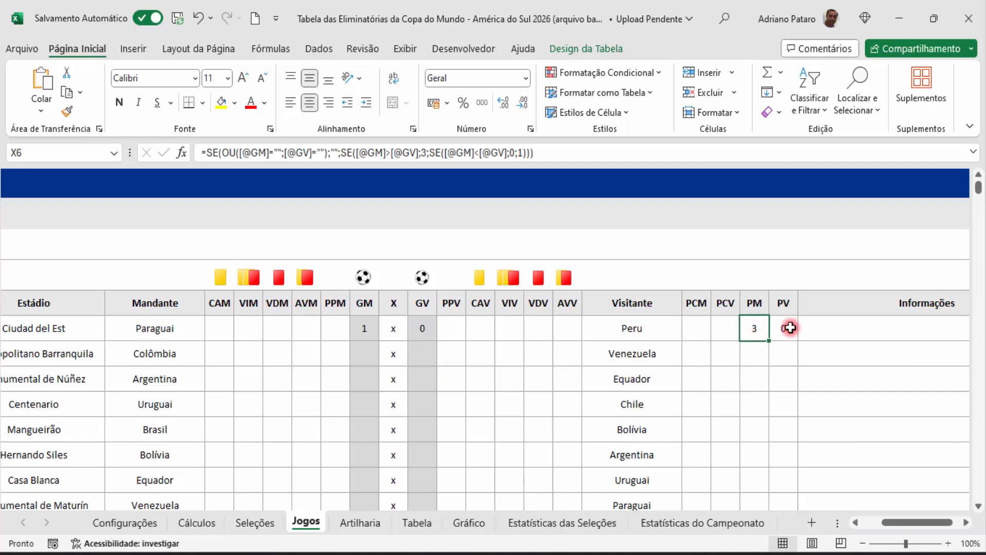
pyautogui.click(784, 327)
# Step: Test an away win in the first match row by setting GV to 2, and a draw by setting GM to 2
pyautogui.click(422, 326)
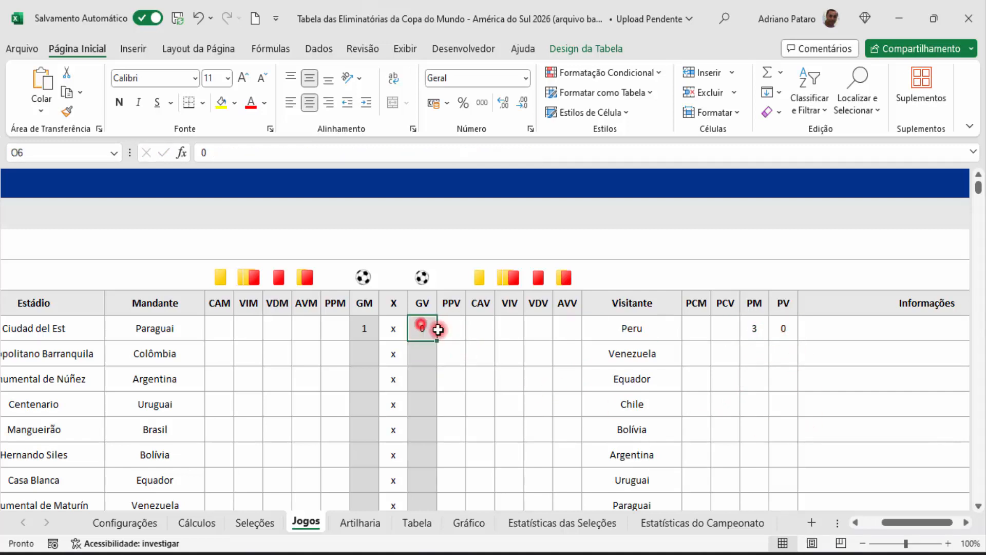
pyautogui.write('2')
pyautogui.press('Return')
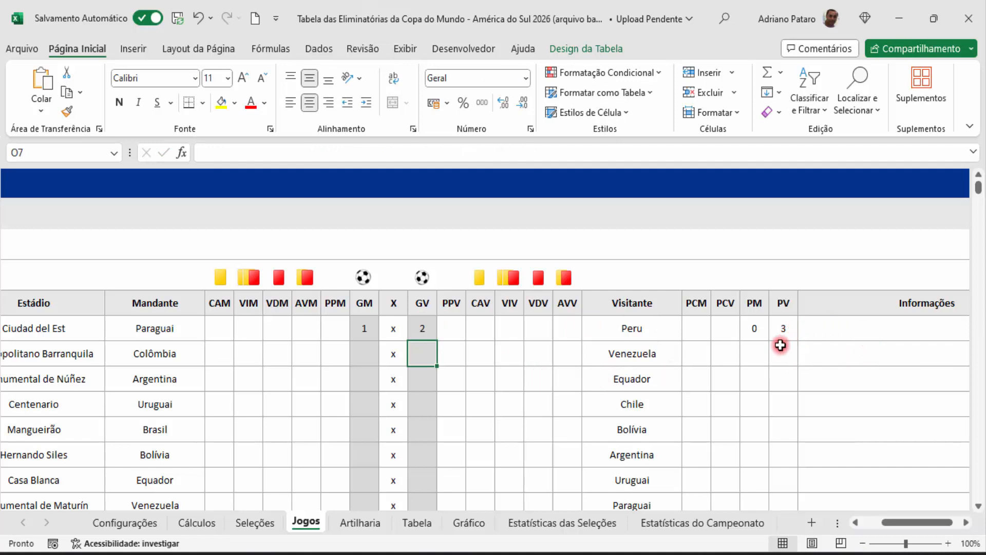
pyautogui.click(362, 328)
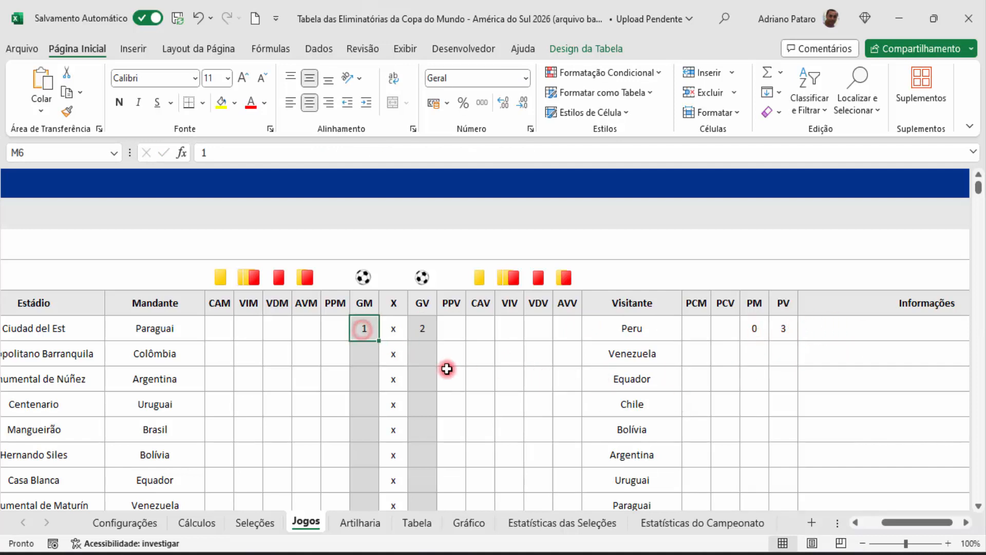
pyautogui.write('2')
pyautogui.press('Return')
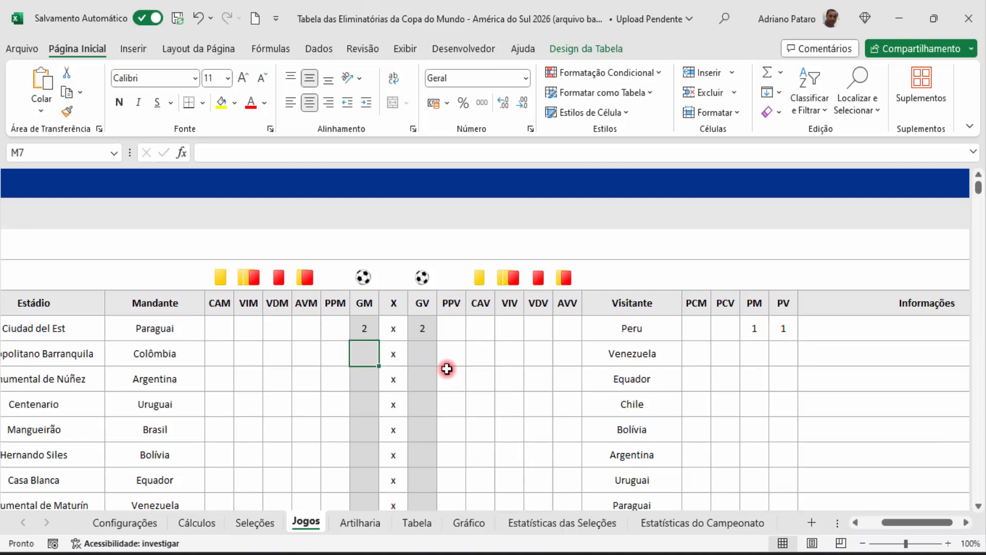
# Step: Clear the test goals from the GM and GV cells of the first match row
pyautogui.click(365, 329)
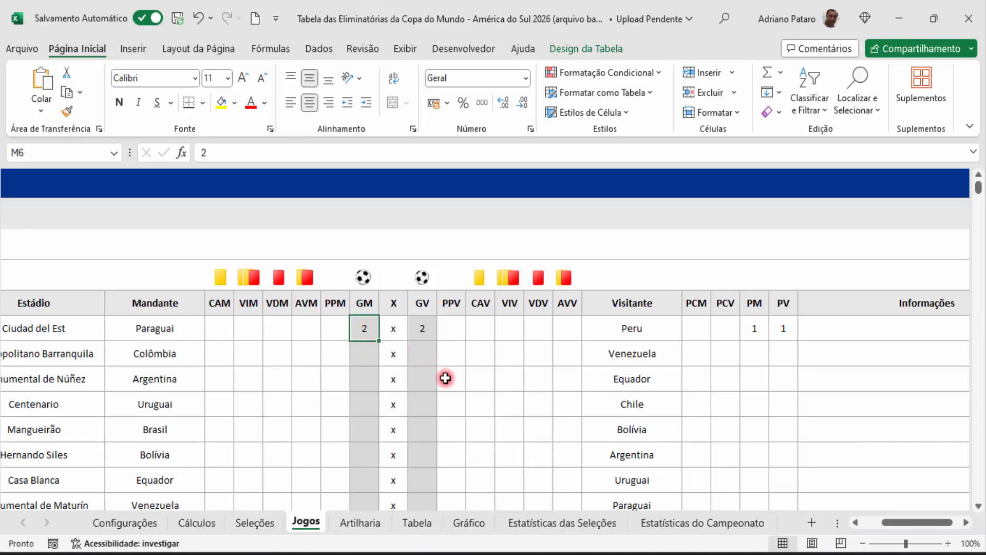
pyautogui.press('Delete')
pyautogui.click(425, 328)
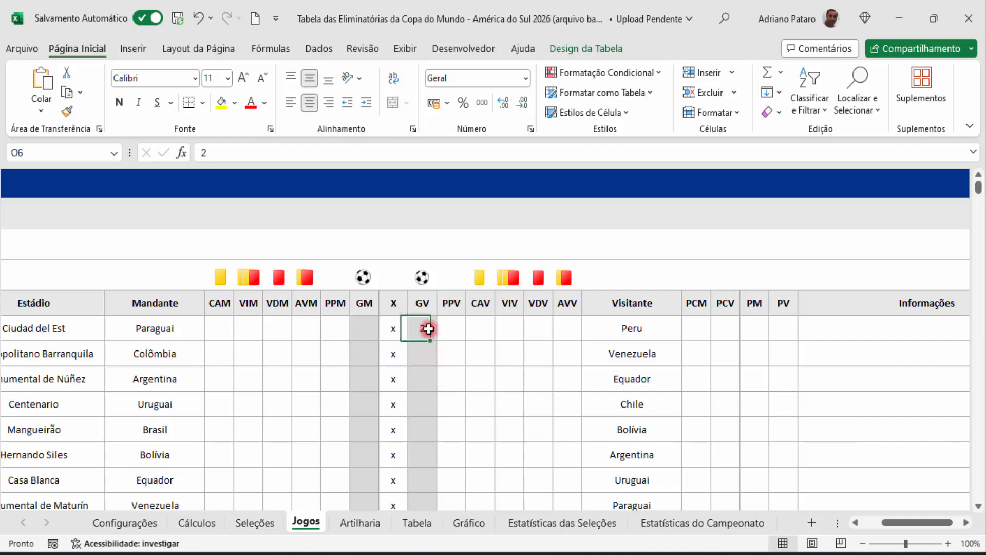
pyautogui.press('Delete')
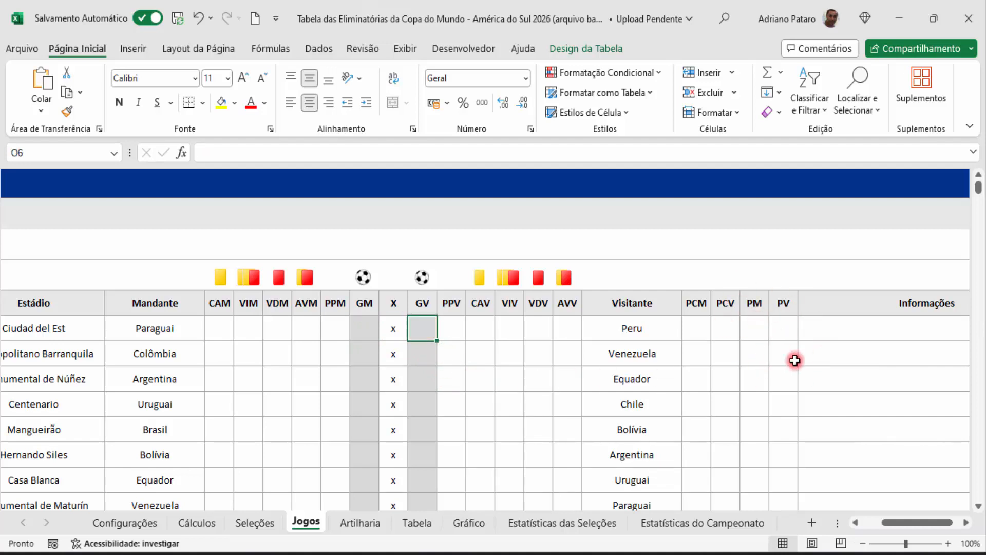
# Step: Examine the match list area of the Tabela sheet and the Data, Hora and Estádio columns of the Jogos sheet
pyautogui.click(843, 332)
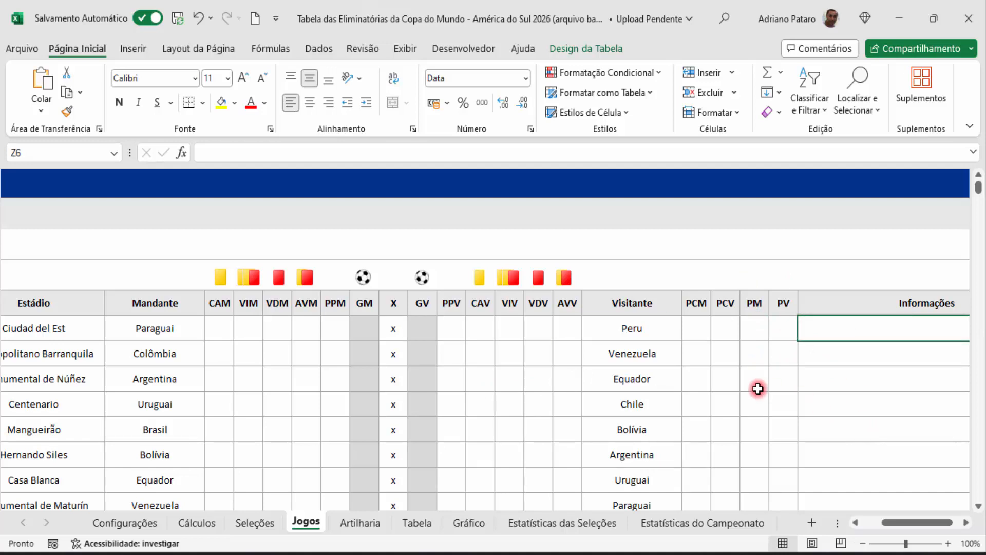
pyautogui.click(417, 523)
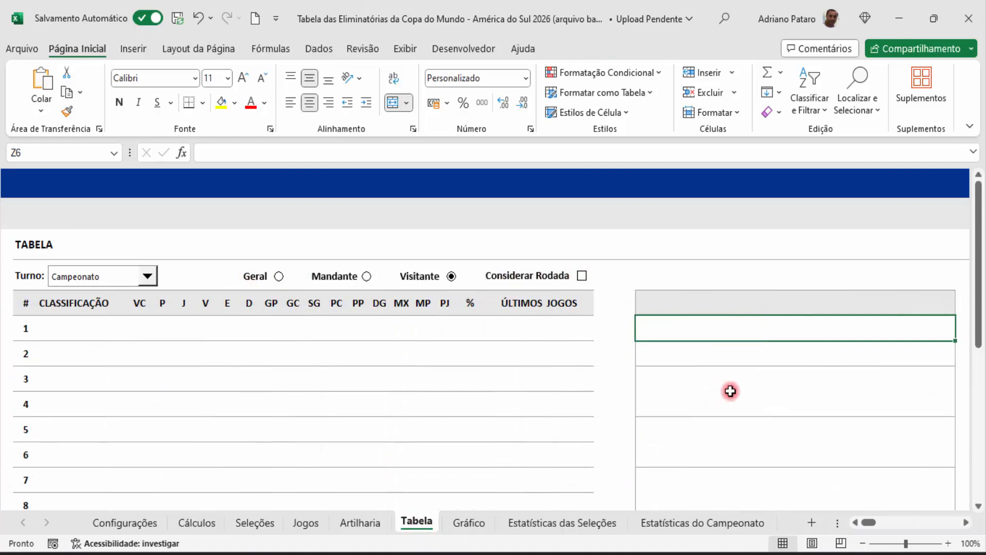
pyautogui.click(313, 524)
pyautogui.moveTo(892, 524); pyautogui.dragTo(866, 526)
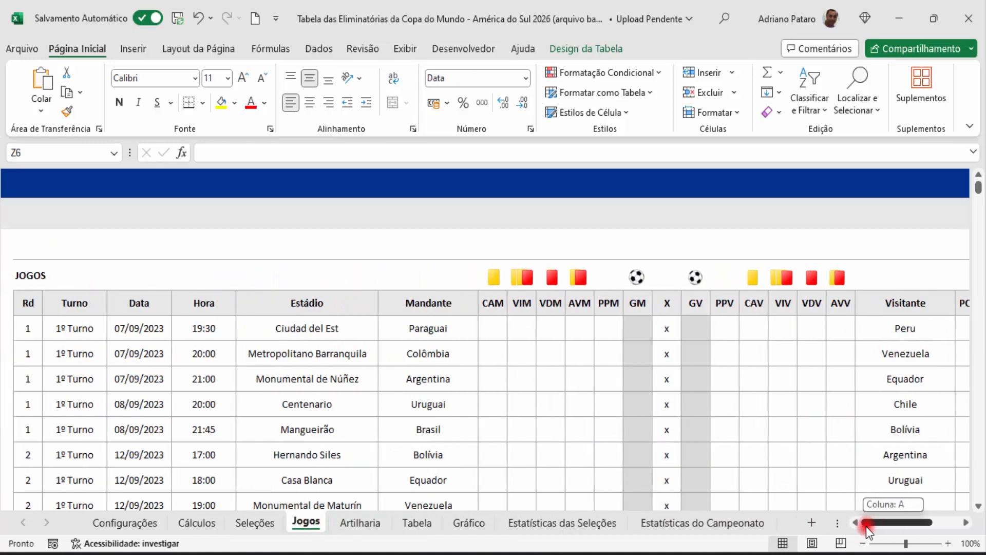
pyautogui.moveTo(149, 305); pyautogui.dragTo(284, 303)
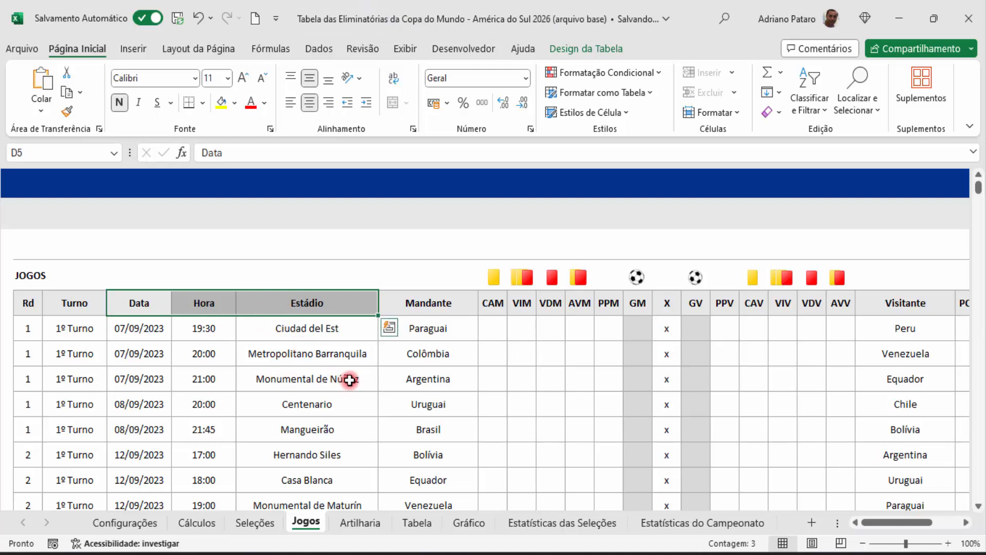
pyautogui.moveTo(886, 524); pyautogui.dragTo(916, 521)
pyautogui.click(804, 329)
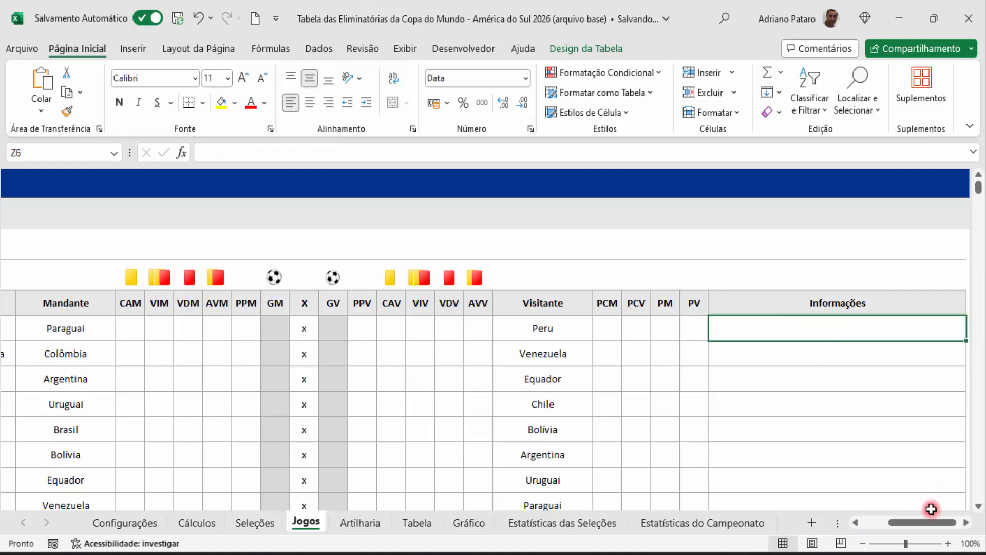
pyautogui.click(863, 543)
pyautogui.click(864, 544)
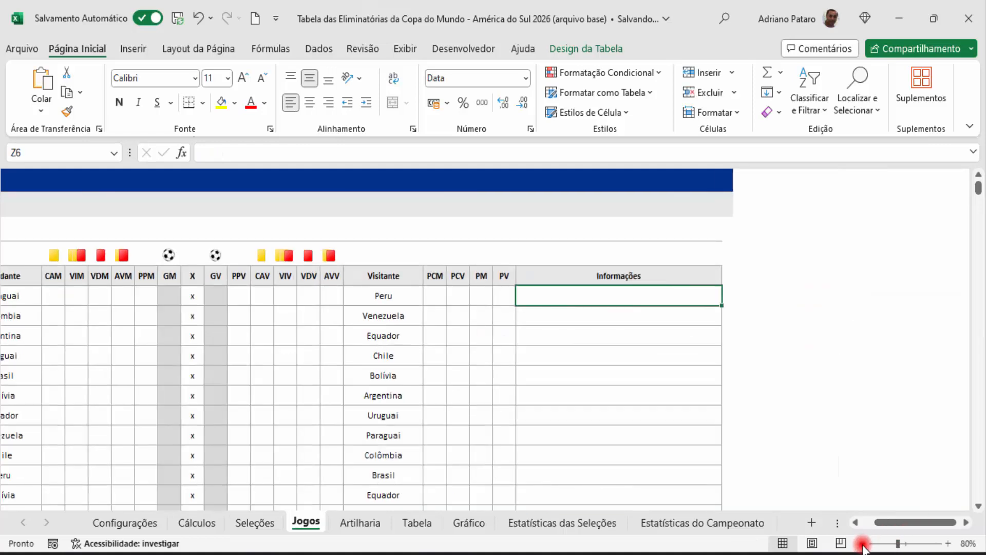
pyautogui.click(863, 543)
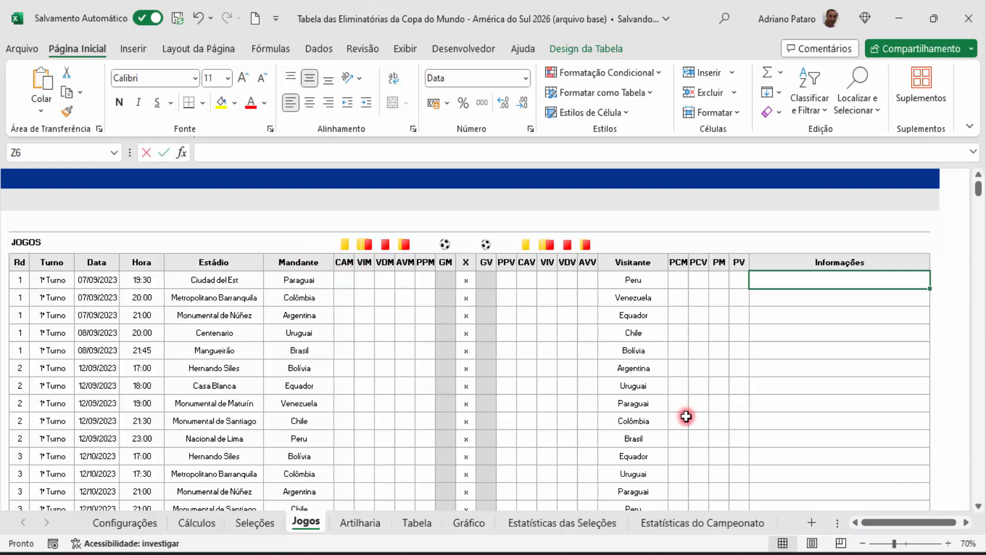
pyautogui.write('=')
pyautogui.click(103, 279)
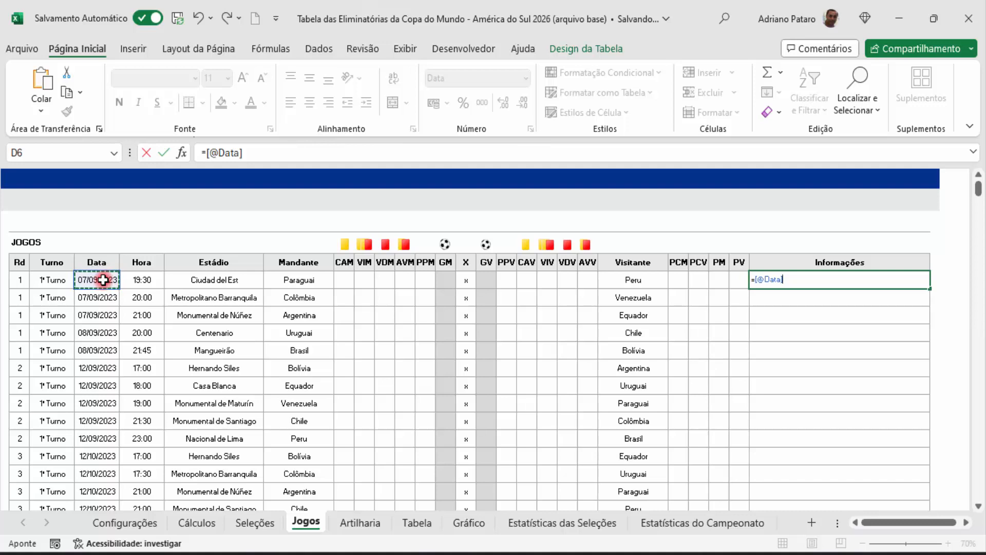
pyautogui.press('Return')
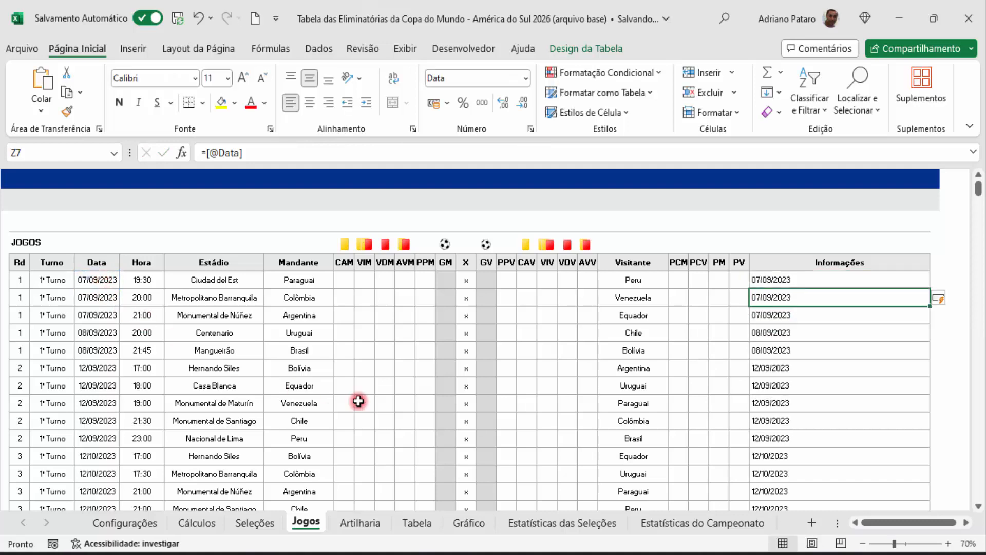
pyautogui.click(797, 278)
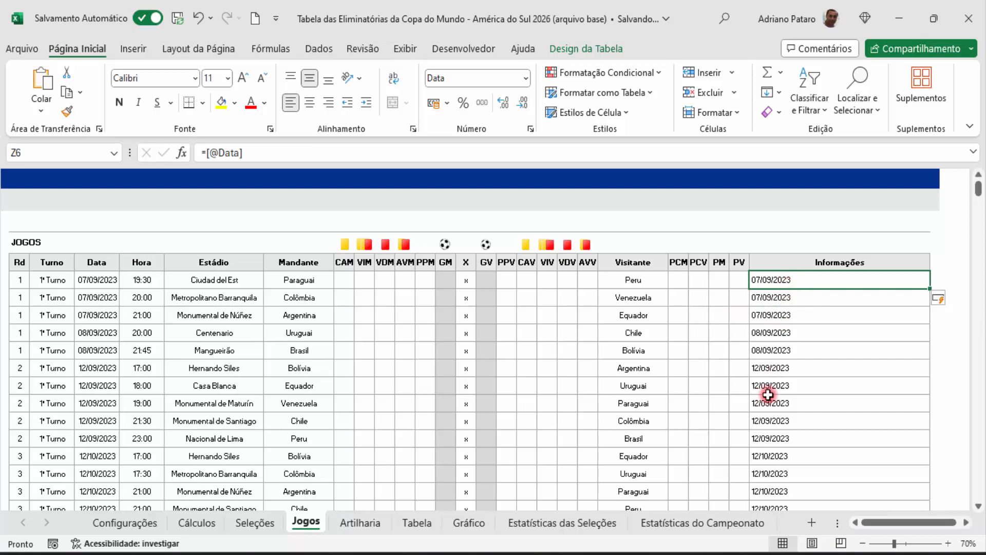
pyautogui.click(208, 153)
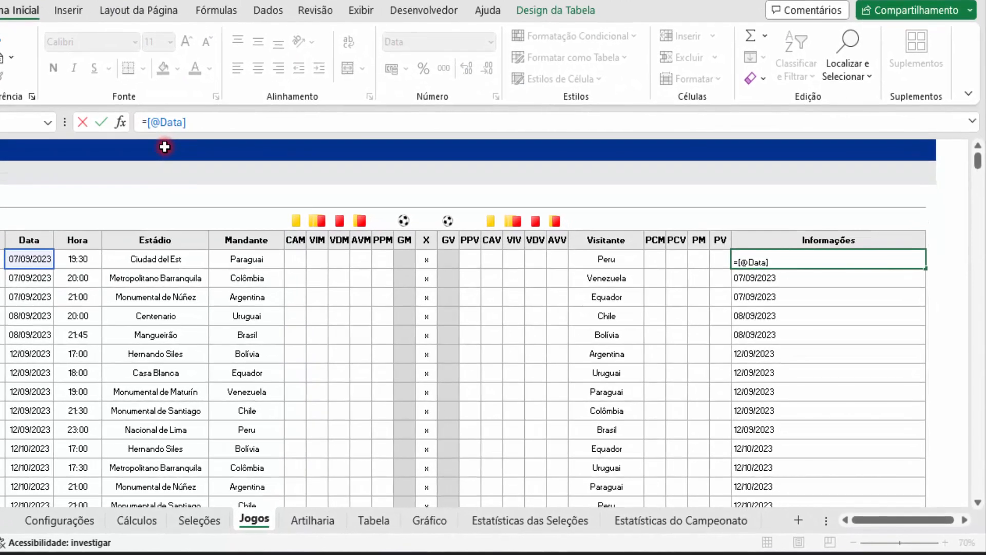
pyautogui.write('TEXT')
pyautogui.doubleClick(165, 149)
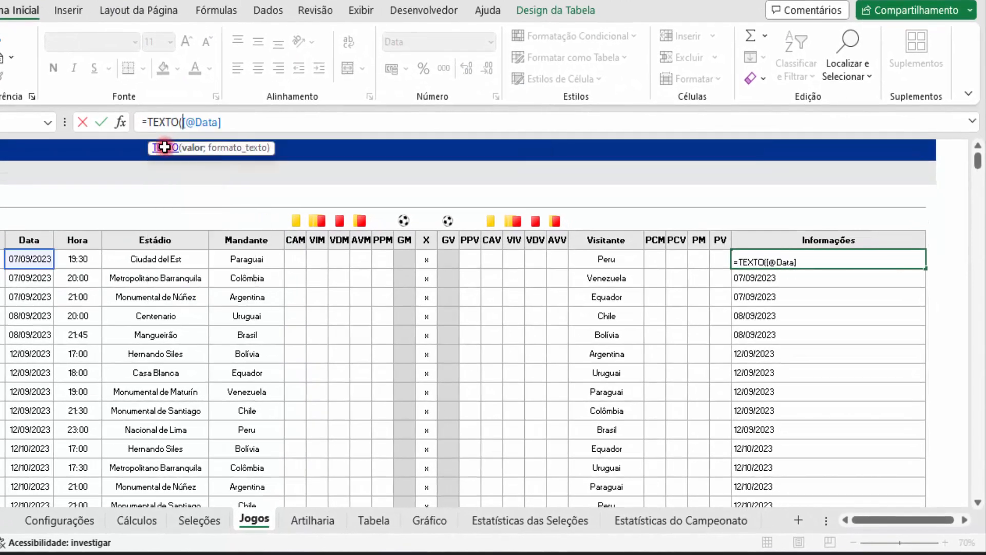
pyautogui.click(238, 122)
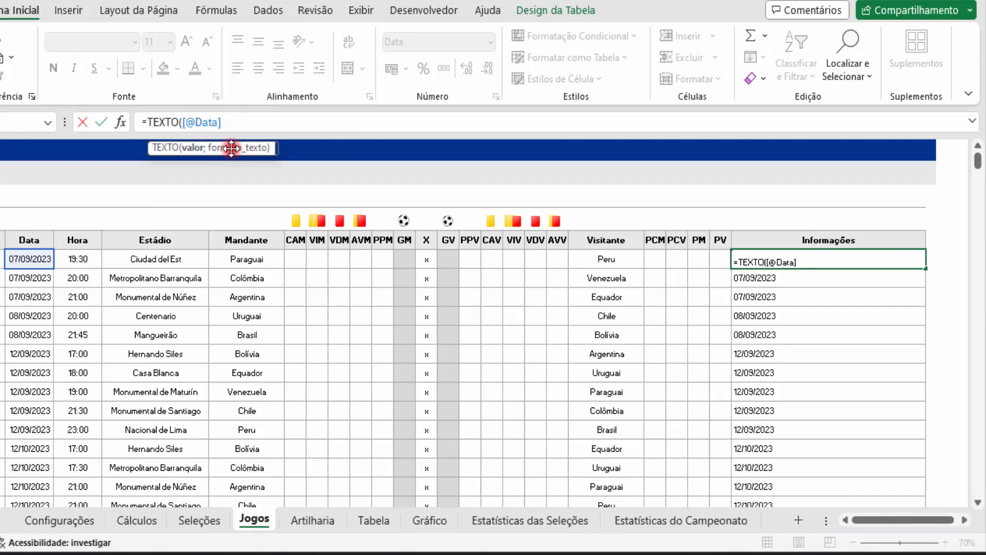
pyautogui.write(';"dddd')
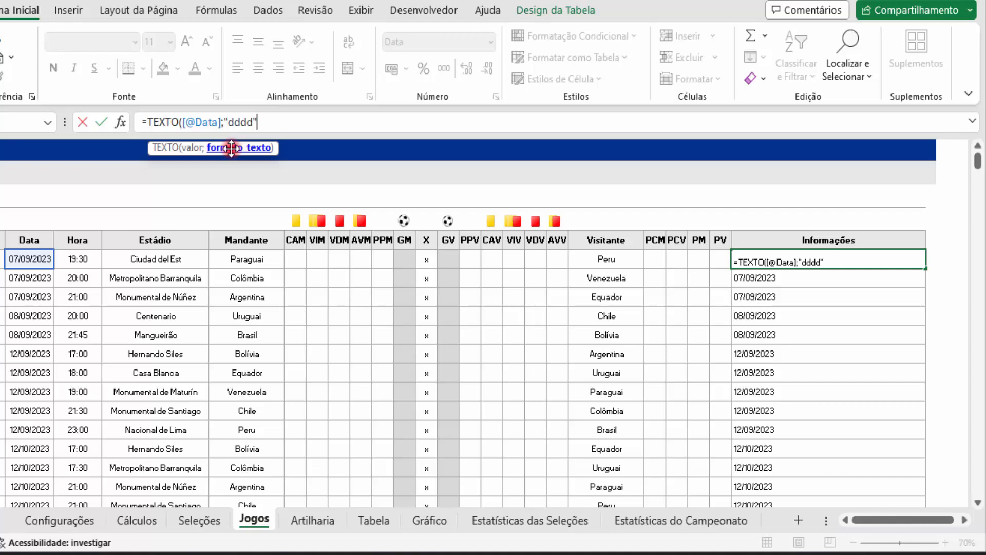
pyautogui.write(')')
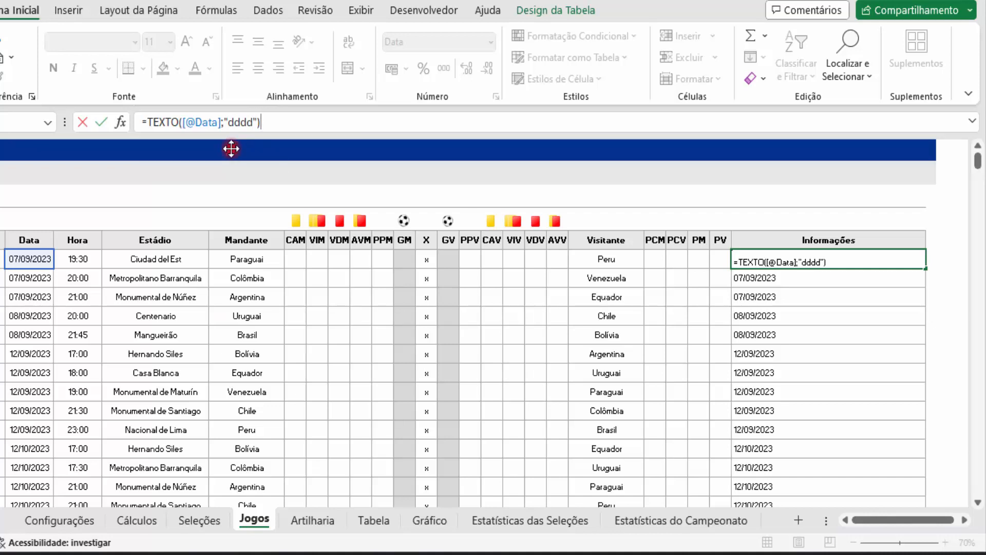
pyautogui.press('Return')
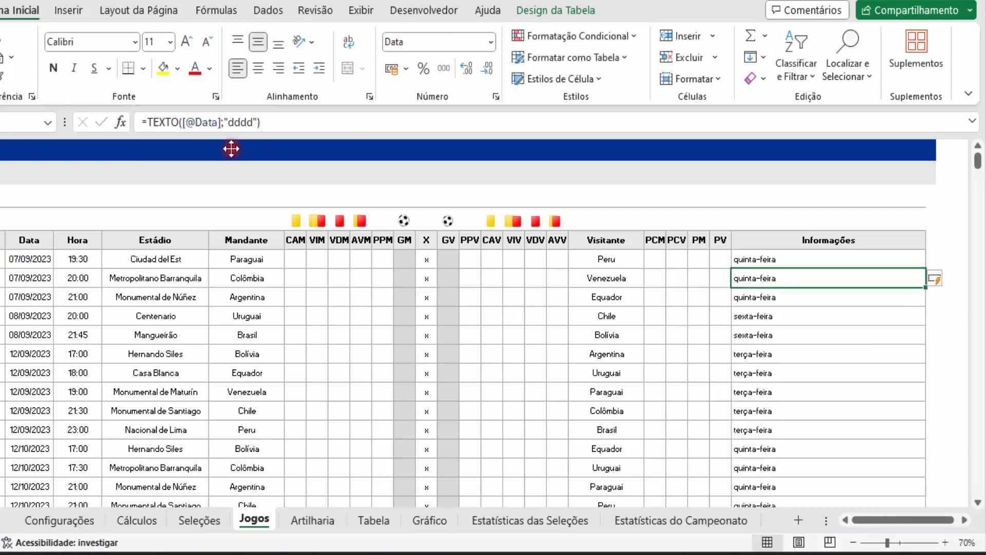
# Step: Shorten the weekday format in the Informações formula to "ddd"
pyautogui.click(759, 261)
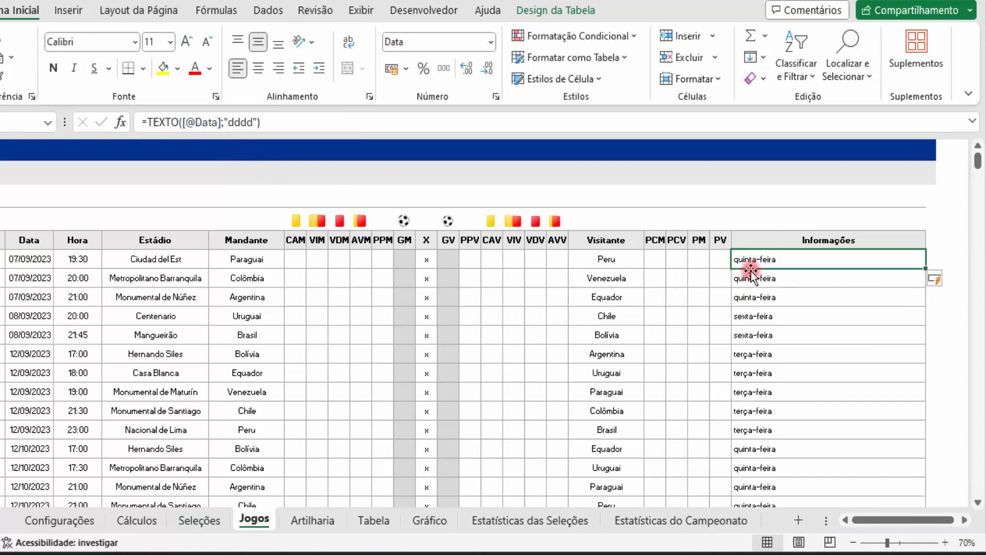
pyautogui.click(253, 122)
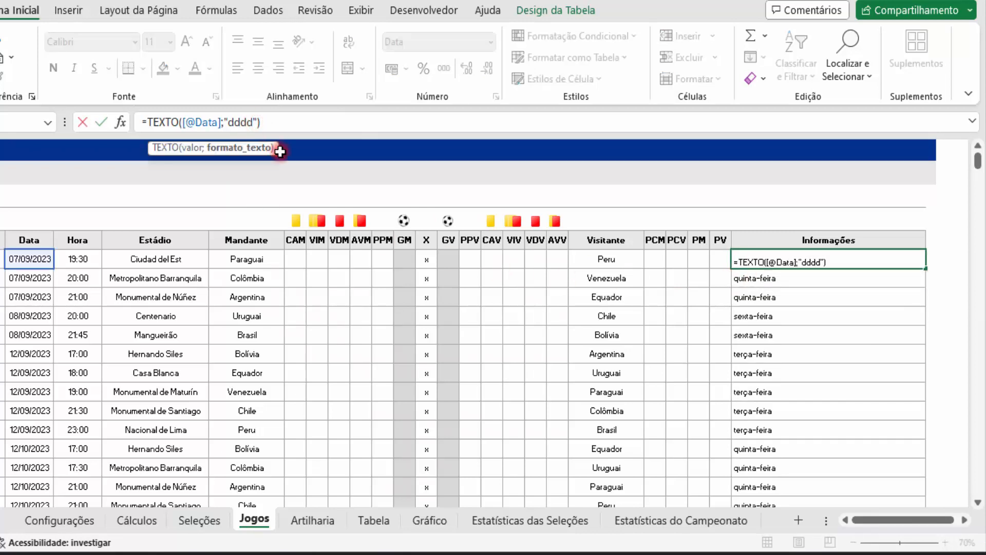
pyautogui.press('BackSpace')
pyautogui.press('Return')
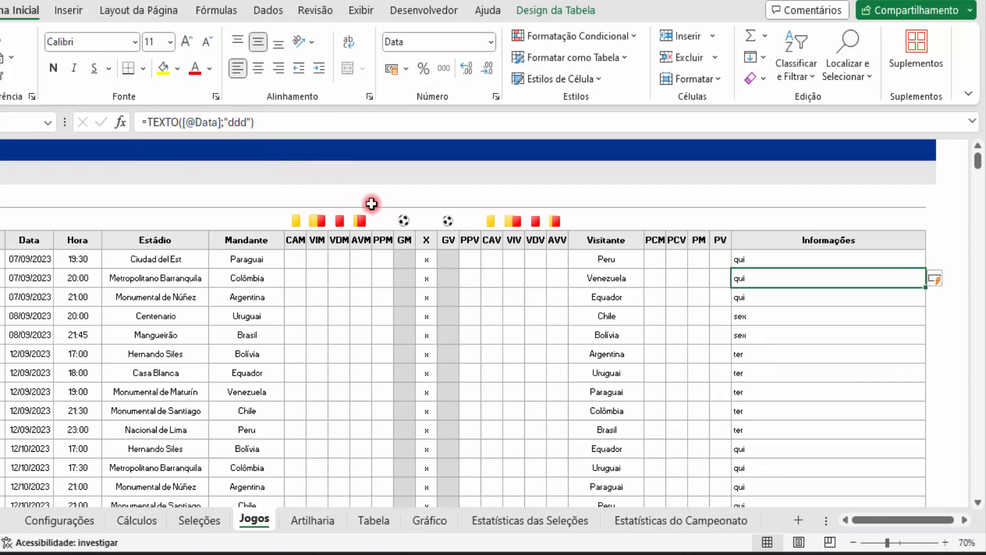
pyautogui.click(752, 260)
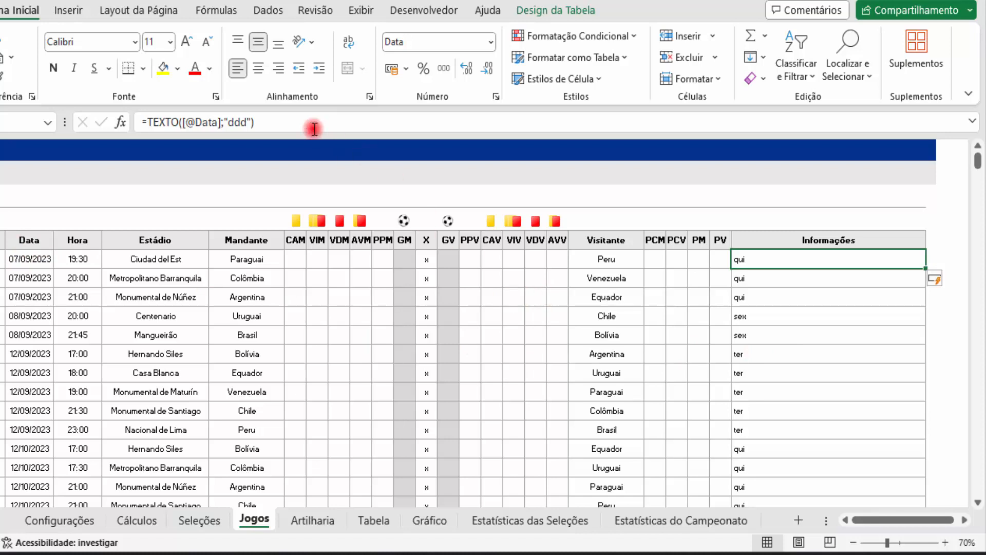
pyautogui.click(278, 121)
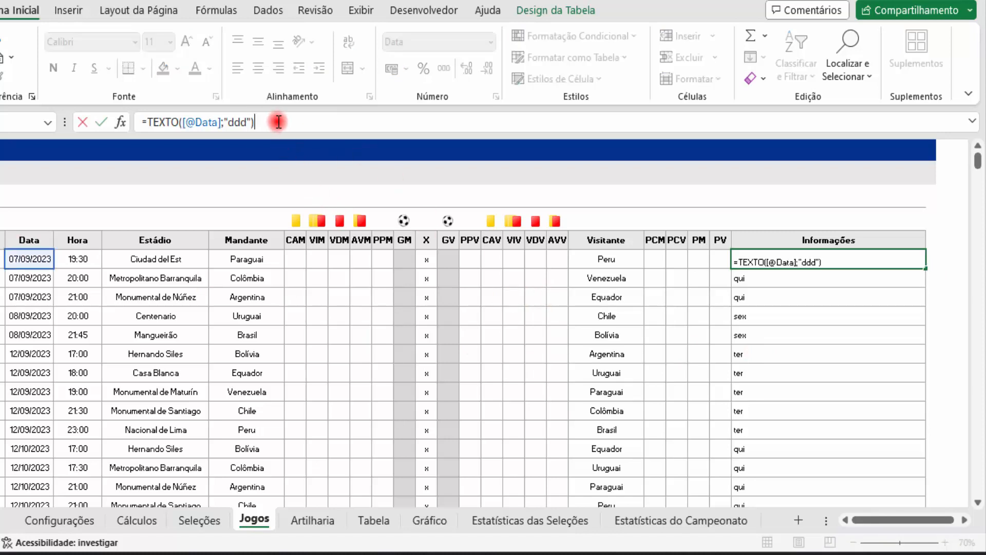
pyautogui.write('&" "&')
pyautogui.click(25, 259)
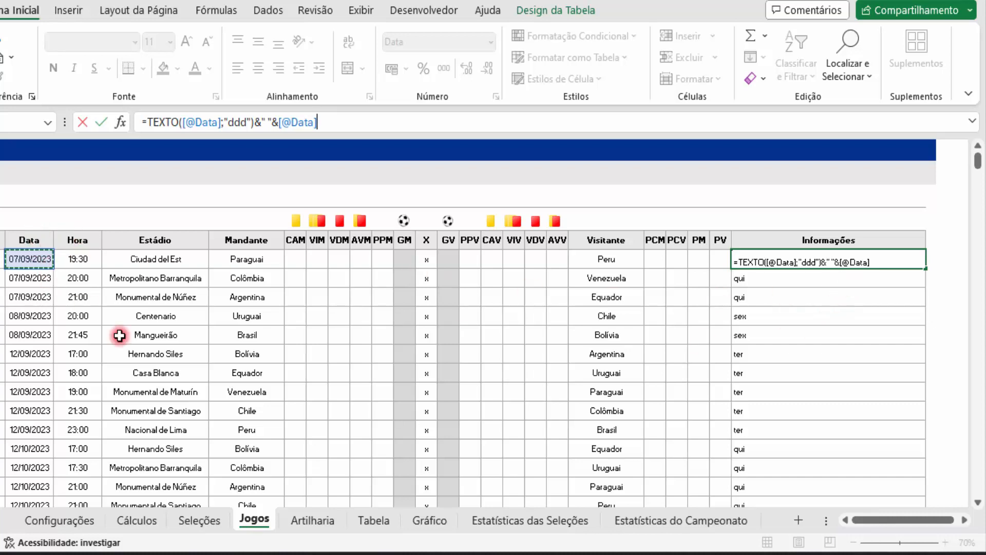
pyautogui.press('Return')
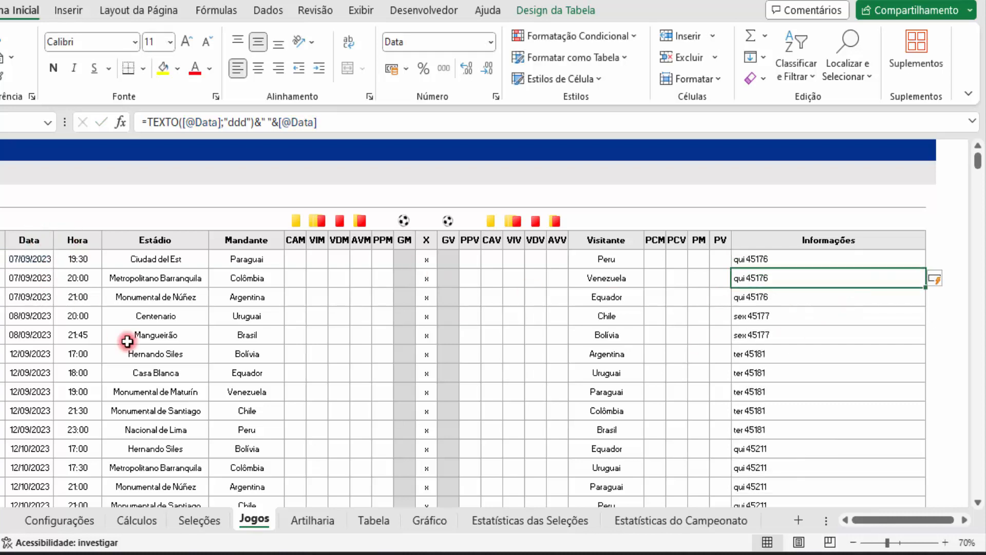
# Step: Apply the Geral number format to the first match's Data cell and restore it to Data Abreviada
pyautogui.click(787, 259)
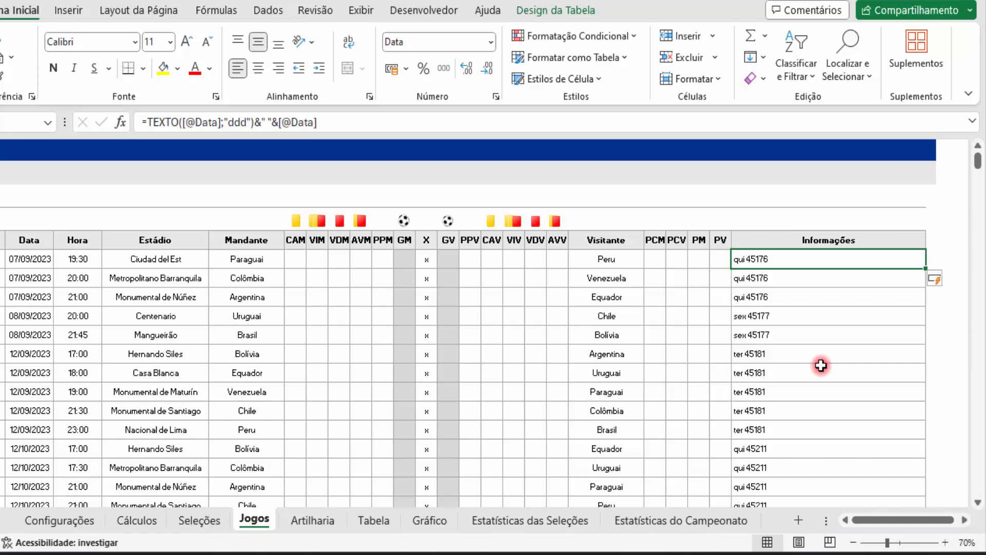
pyautogui.click(51, 258)
pyautogui.click(491, 42)
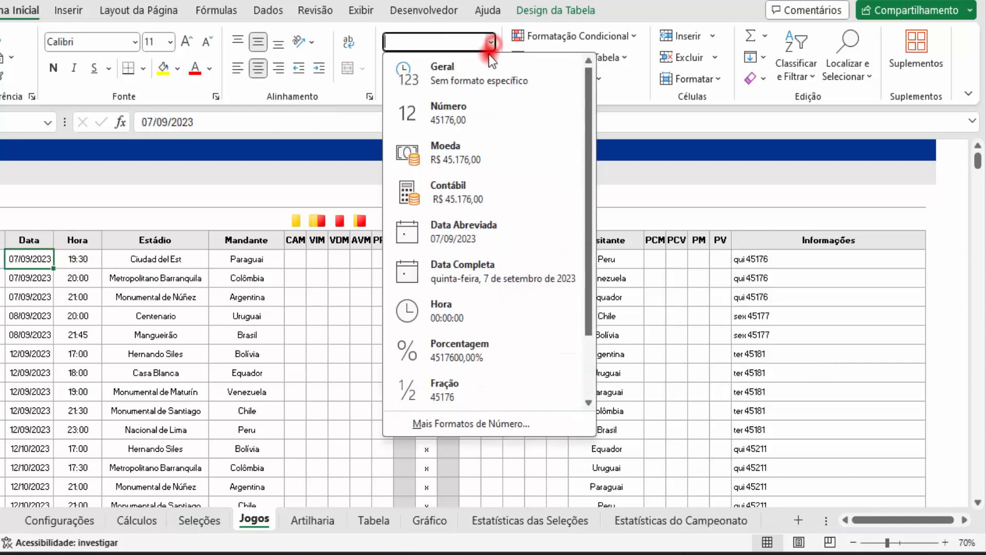
pyautogui.click(483, 75)
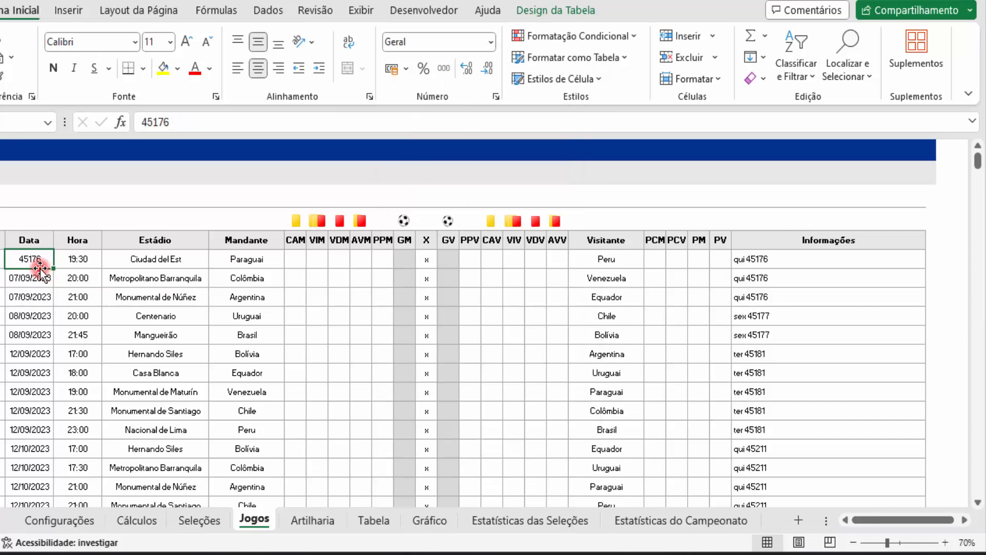
pyautogui.click(490, 42)
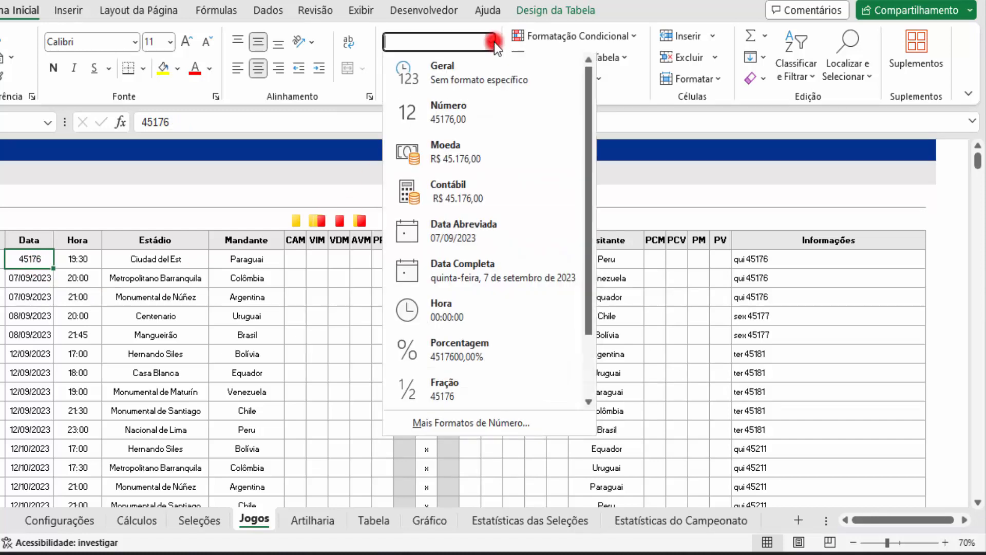
pyautogui.click(492, 238)
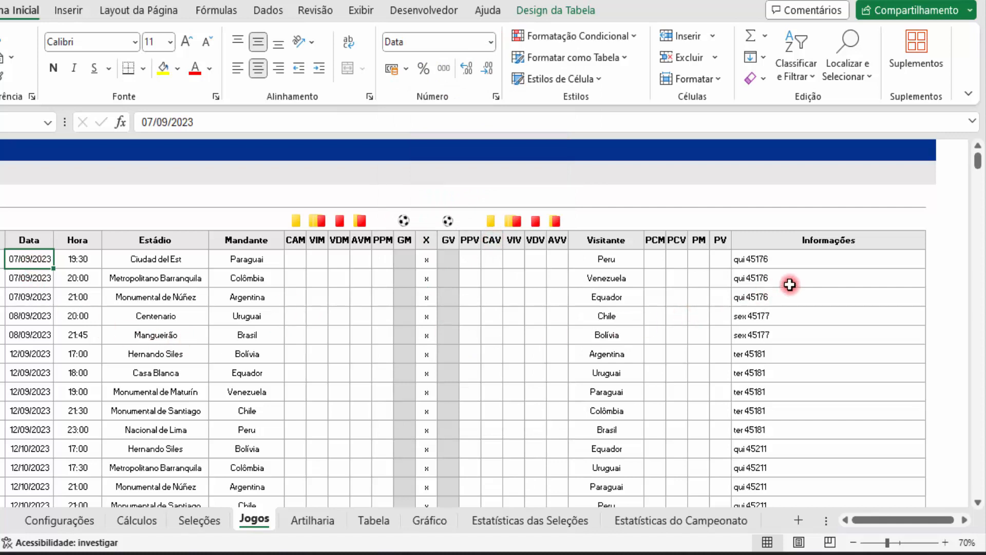
pyautogui.click(766, 260)
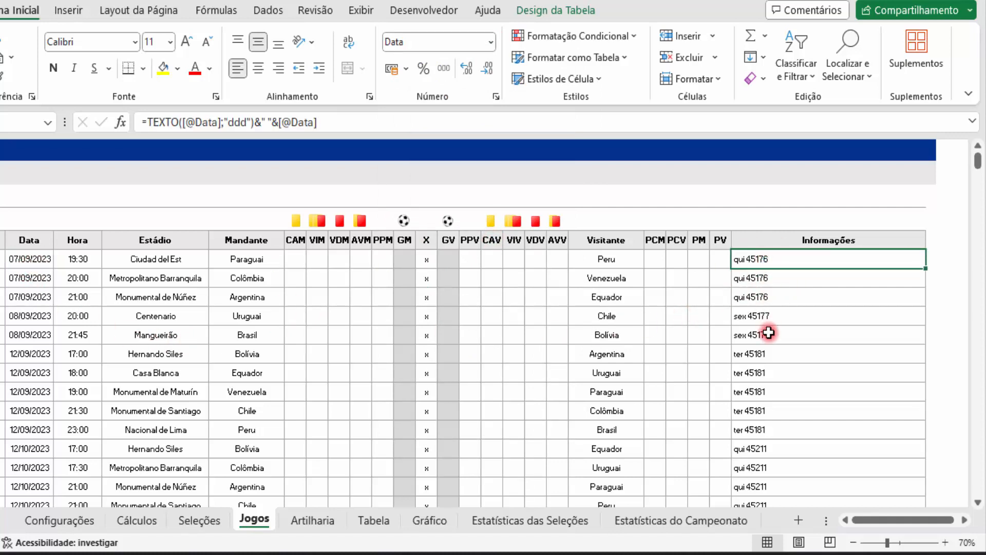
pyautogui.click(284, 123)
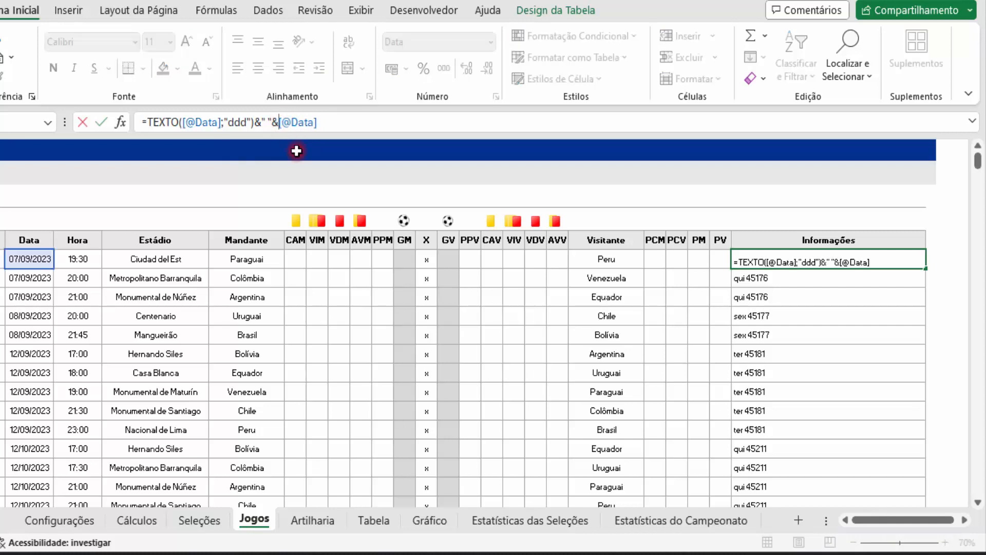
pyautogui.write('text')
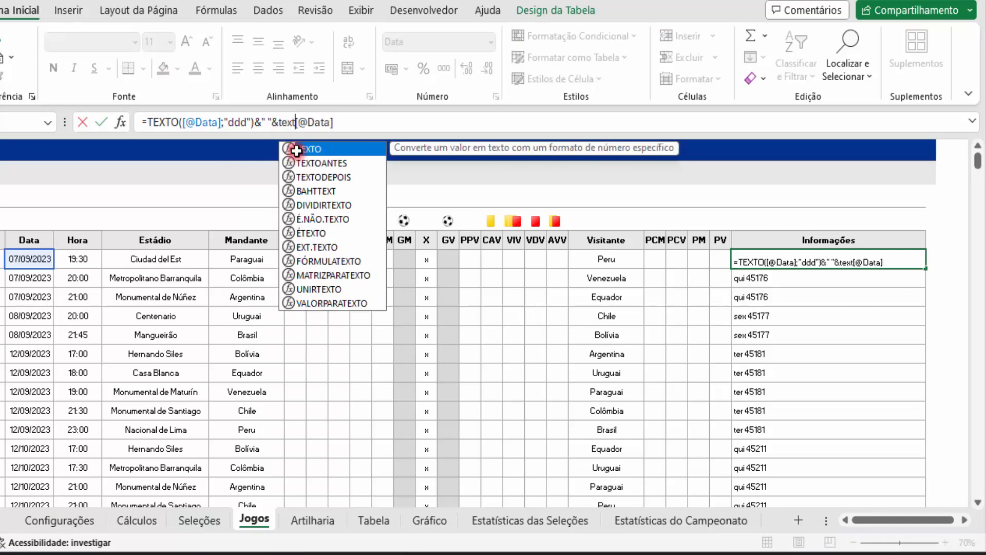
pyautogui.doubleClick(297, 150)
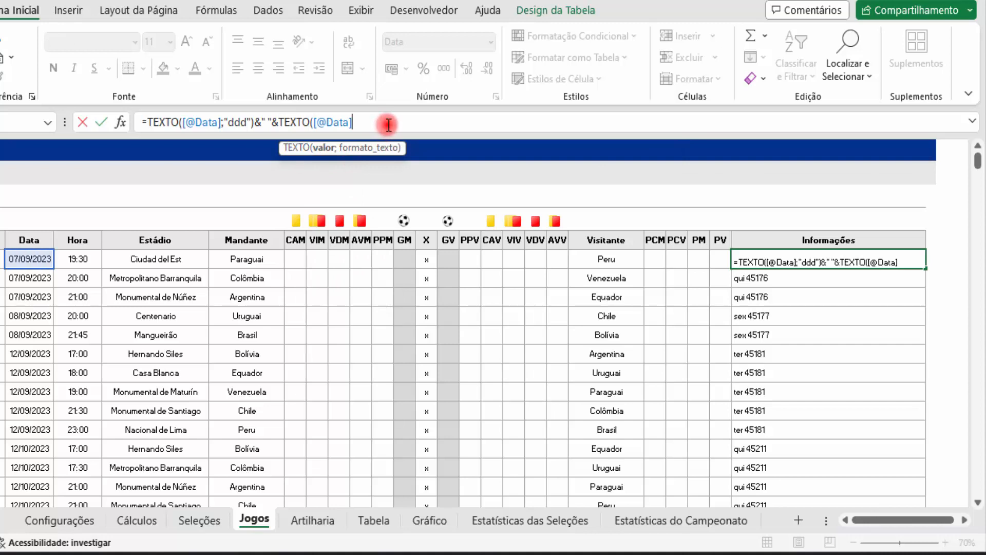
pyautogui.write(';')
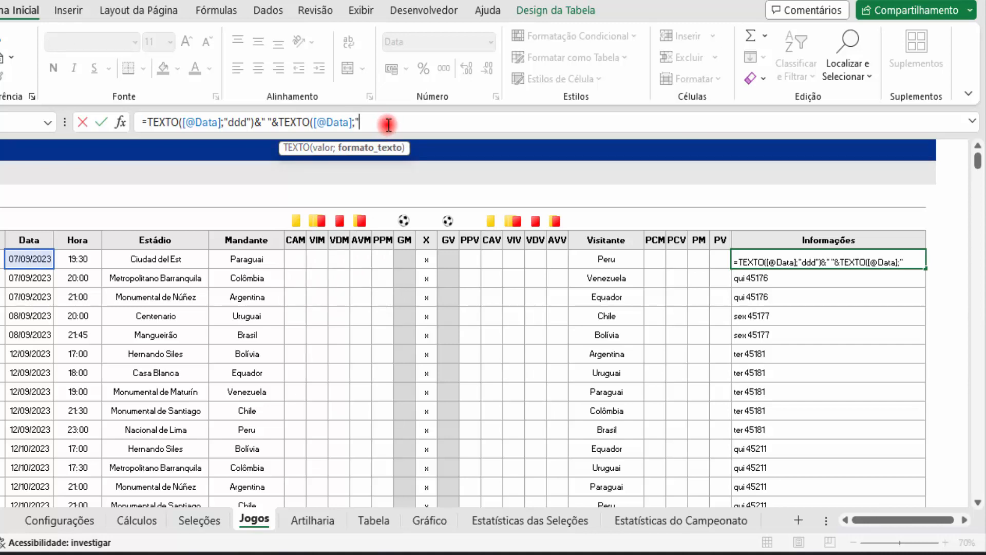
pyautogui.write('"dd/')
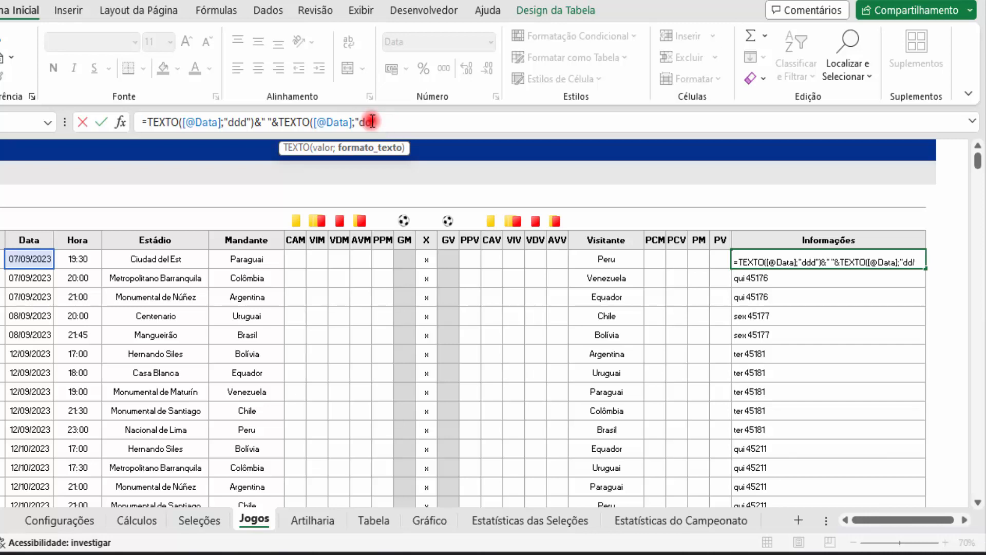
pyautogui.write('mm/aa')
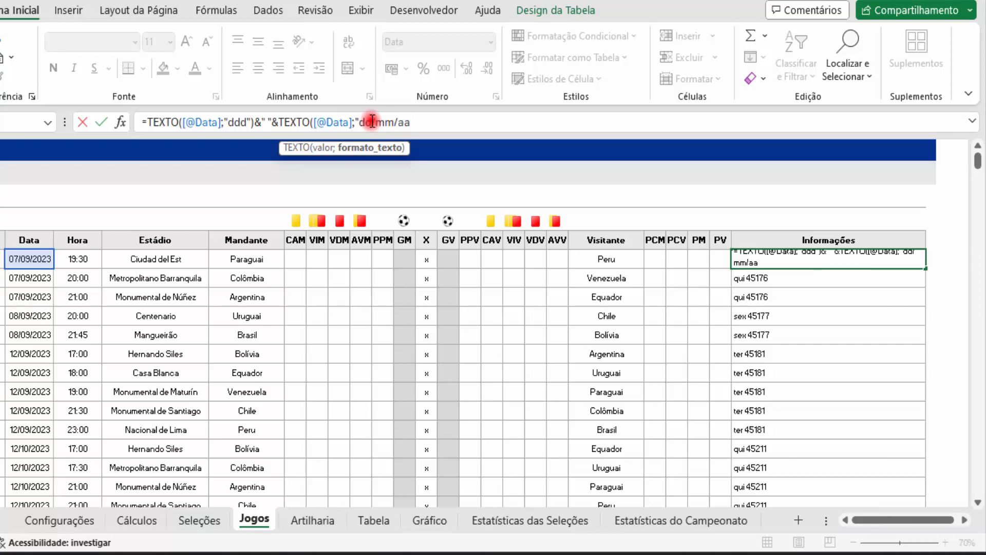
pyautogui.write('")')
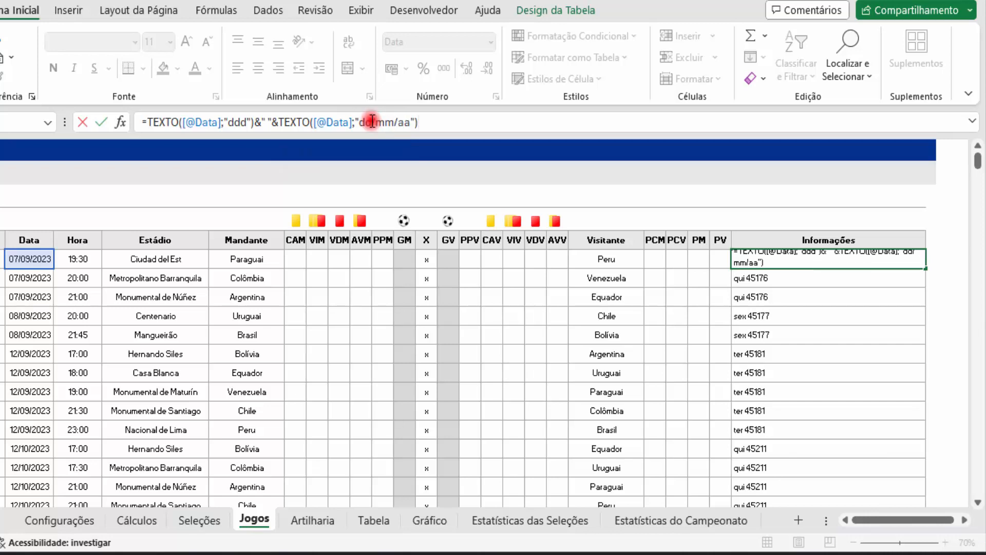
pyautogui.press('Return')
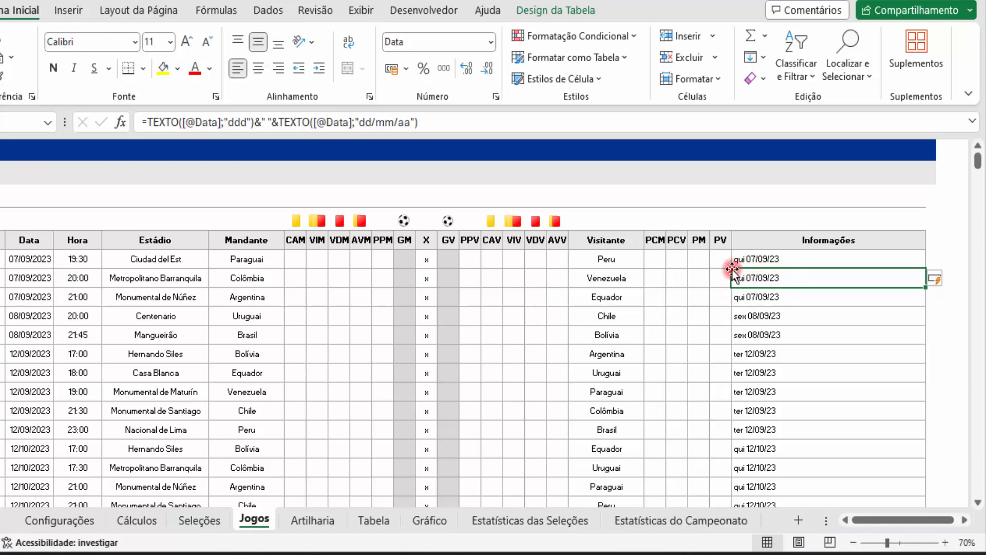
pyautogui.click(752, 261)
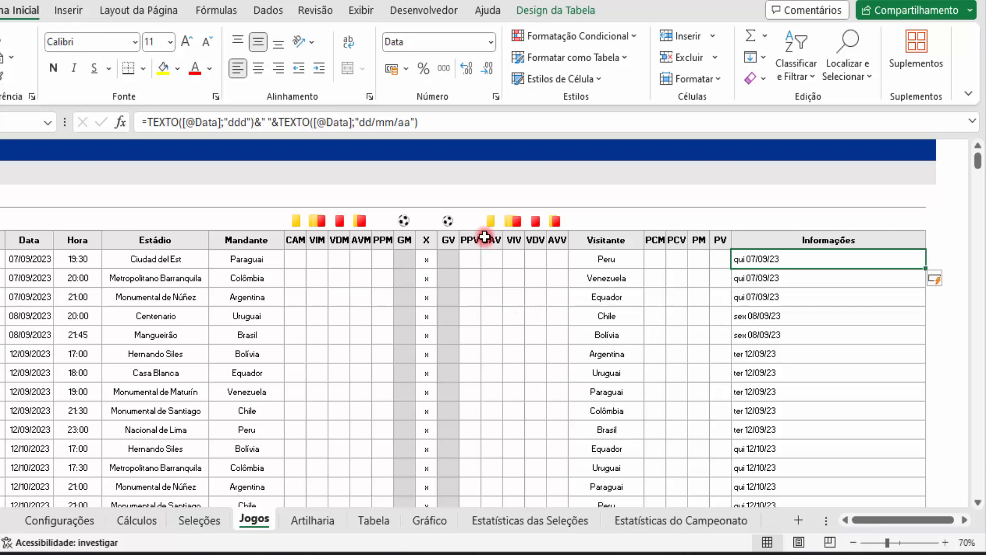
pyautogui.click(463, 122)
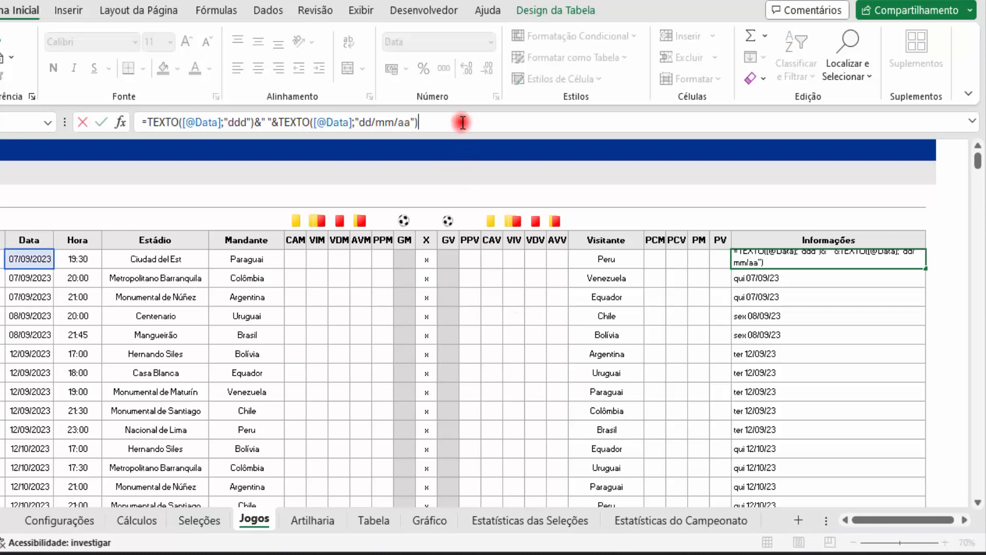
pyautogui.write('&" "&')
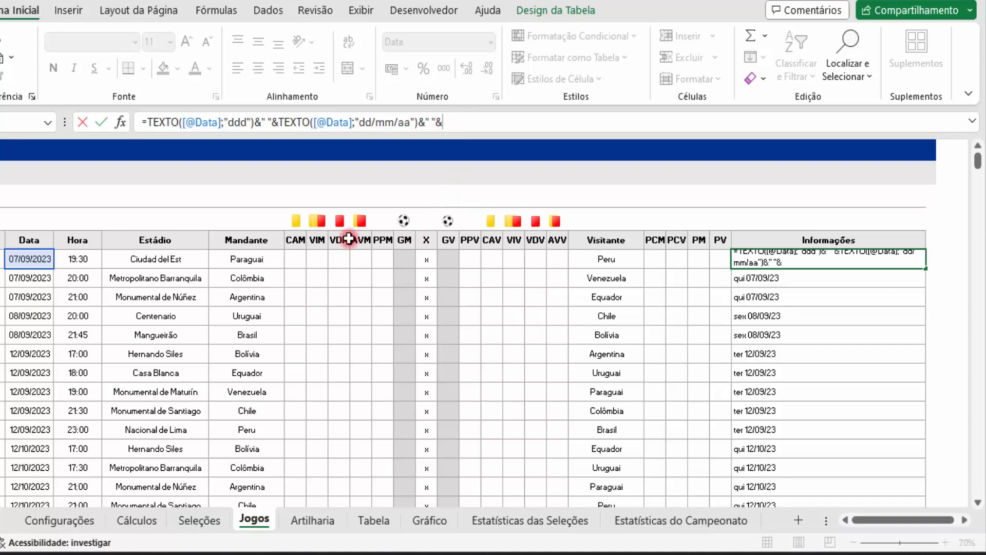
pyautogui.click(194, 258)
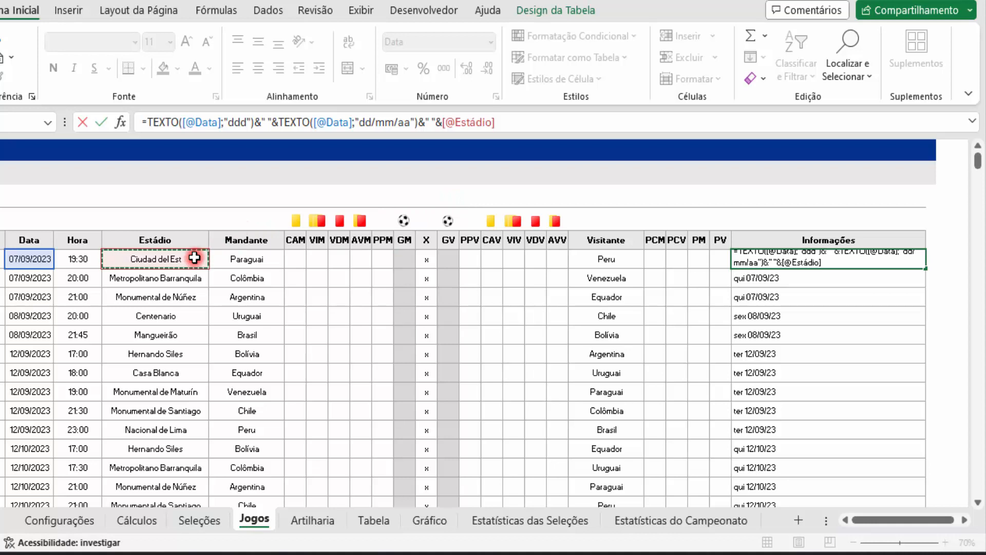
pyautogui.press('Return')
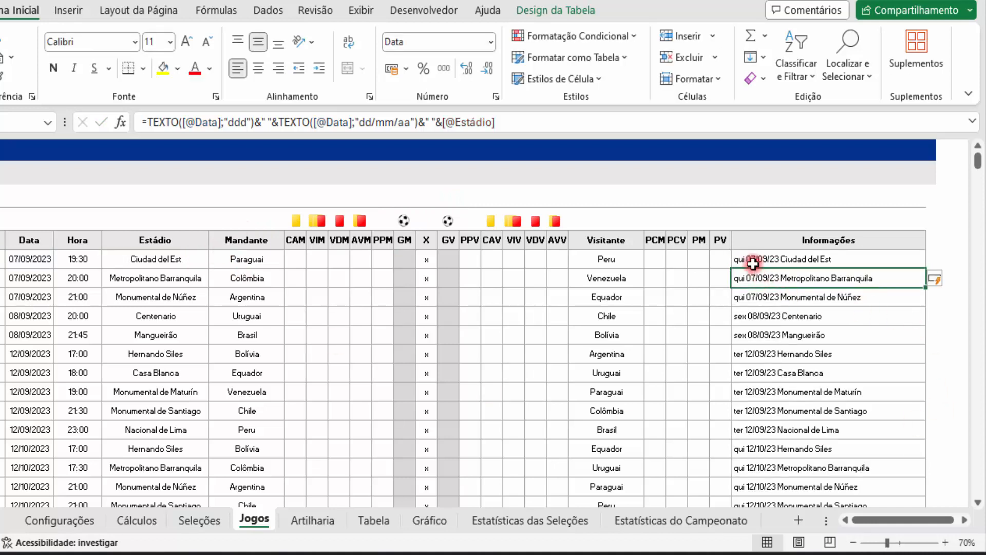
pyautogui.click(796, 261)
pyautogui.click(530, 124)
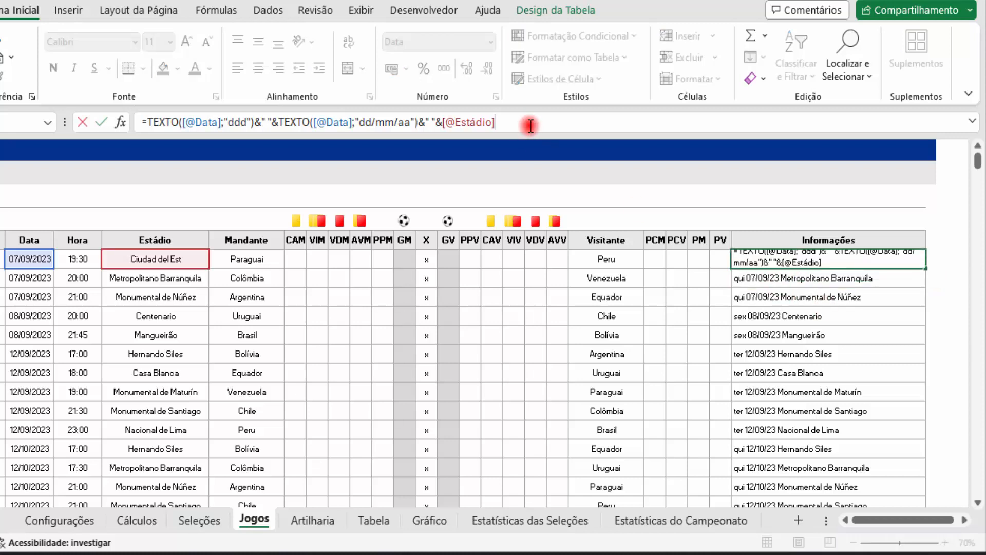
pyautogui.write('&" "&')
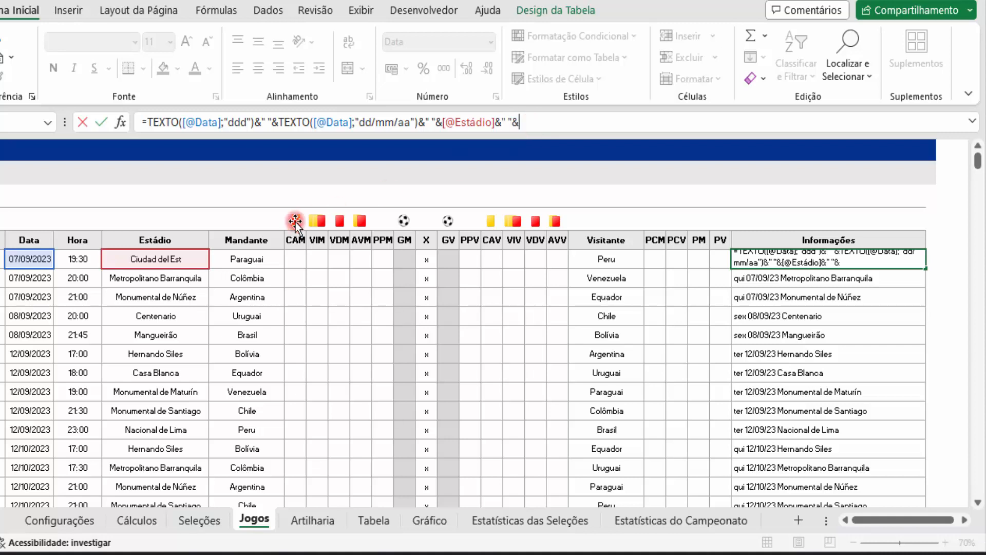
pyautogui.click(78, 259)
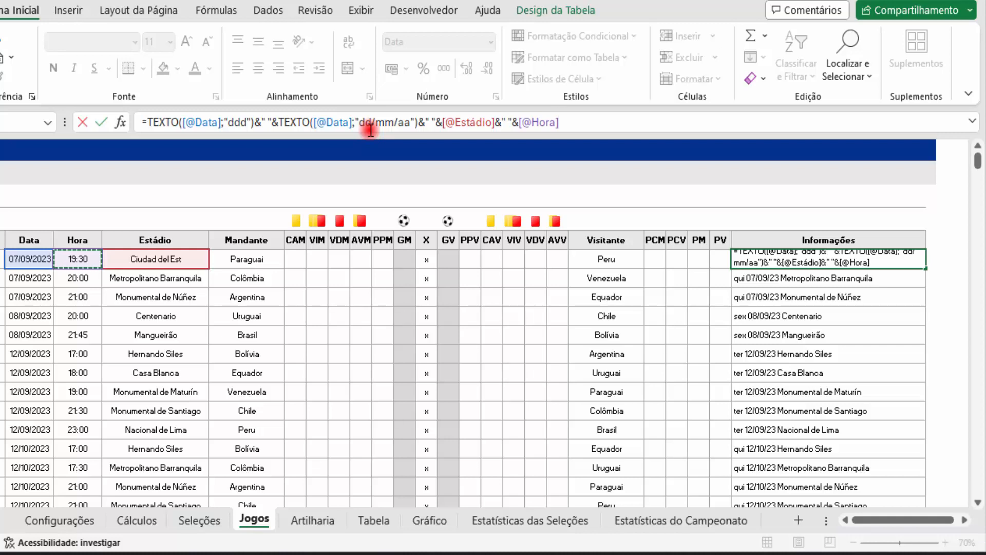
pyautogui.press('Return')
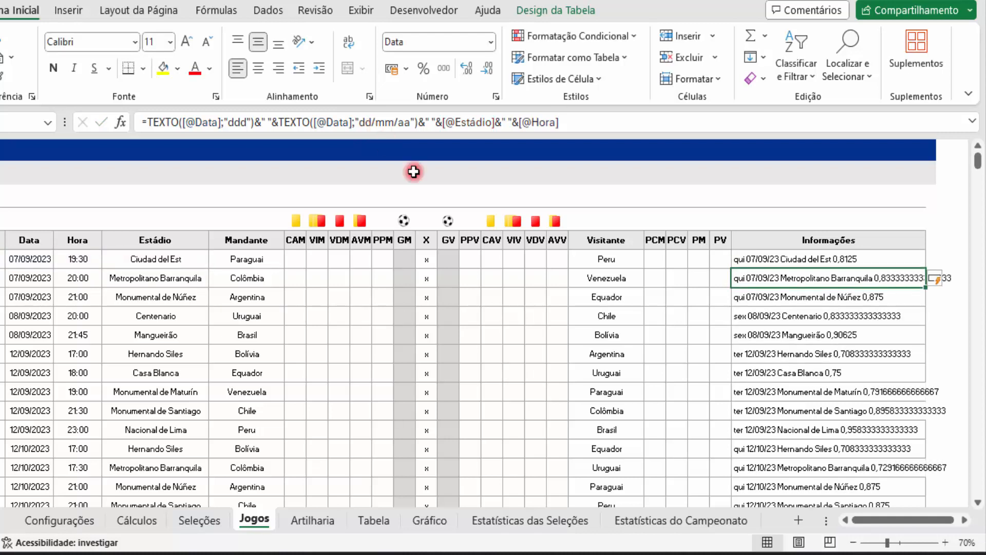
# Step: Apply the Geral number format to the first match's Hora cell and undo that format change
pyautogui.click(879, 259)
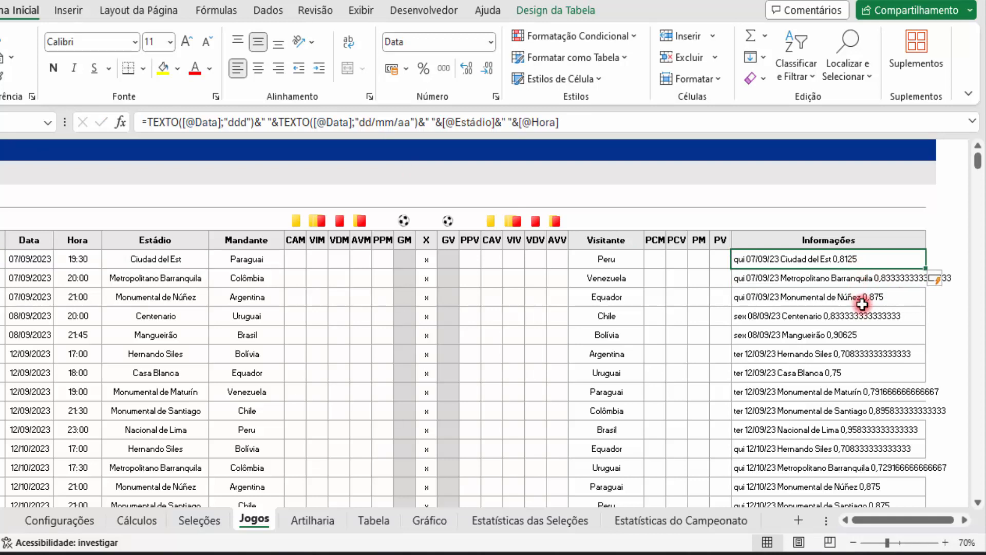
pyautogui.click(78, 260)
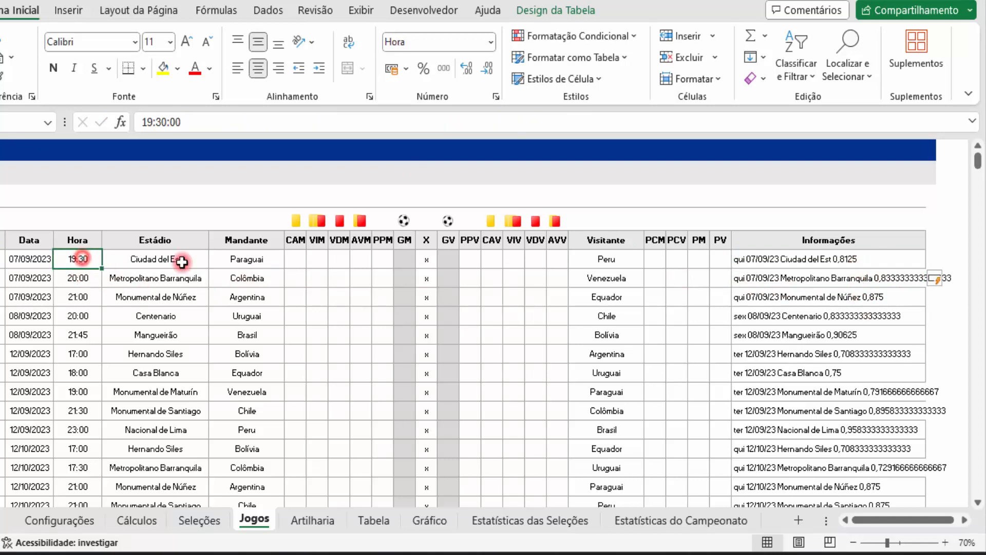
pyautogui.click(490, 41)
pyautogui.click(472, 84)
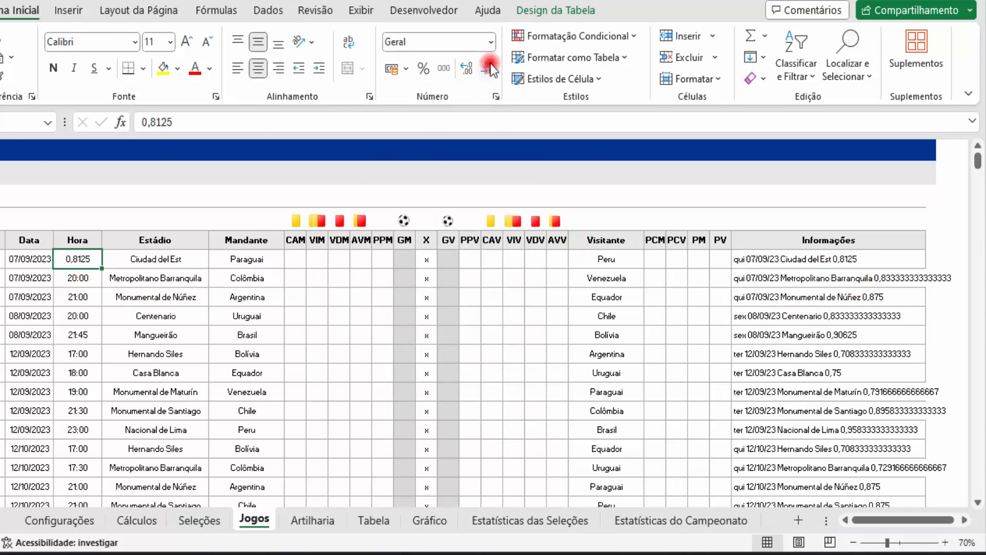
pyautogui.hotkey('ctrl', 'z')
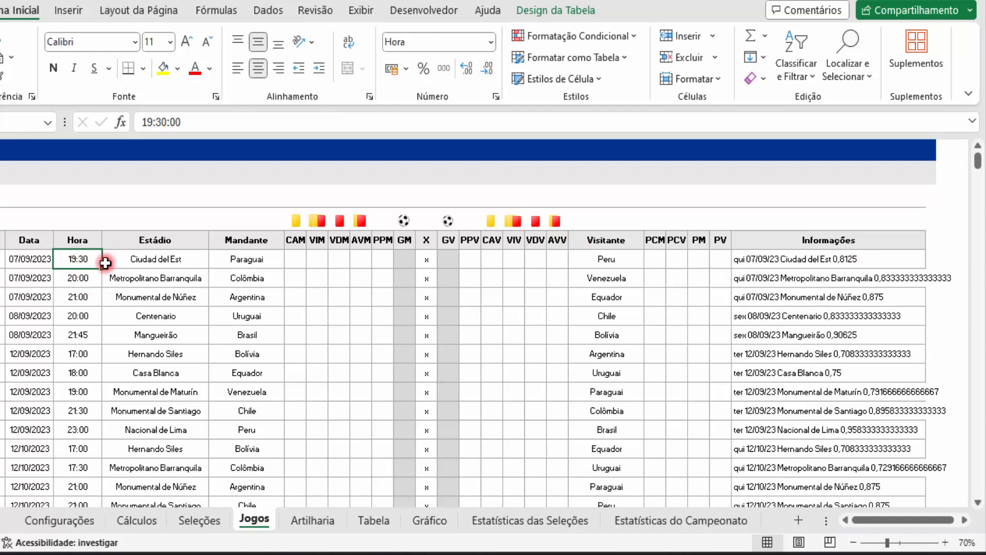
pyautogui.click(830, 259)
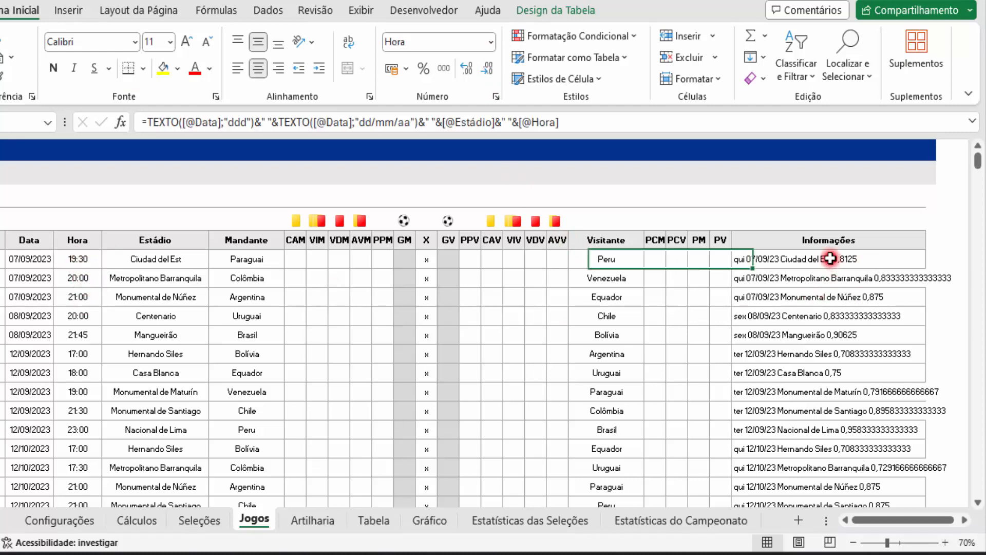
pyautogui.click(519, 122)
pyautogui.write('TEXTO(')
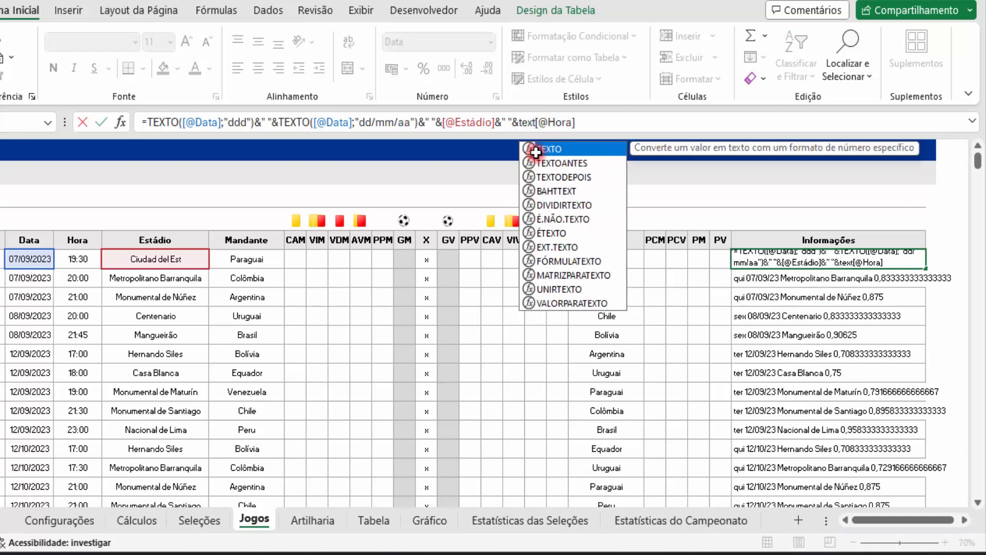
pyautogui.click(603, 123)
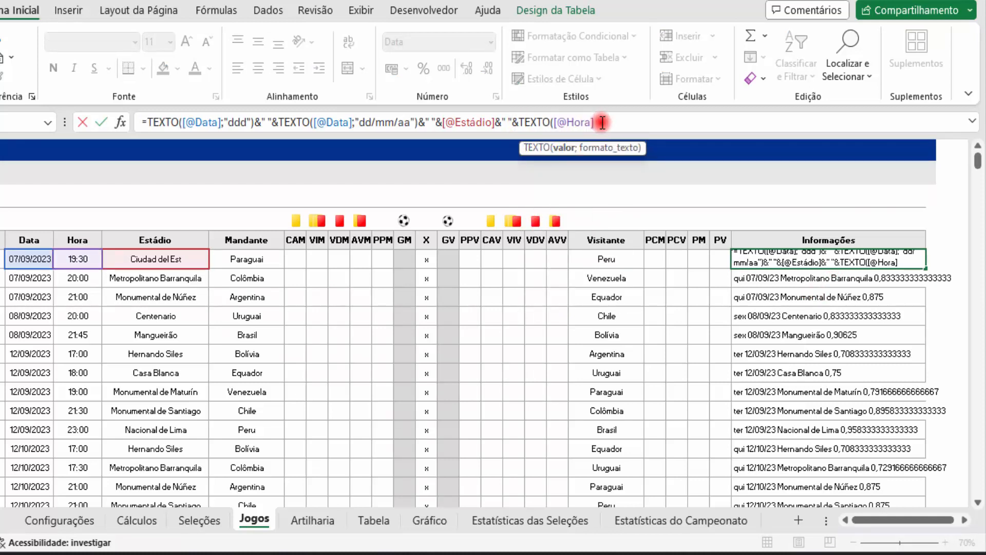
pyautogui.write(';"hh')
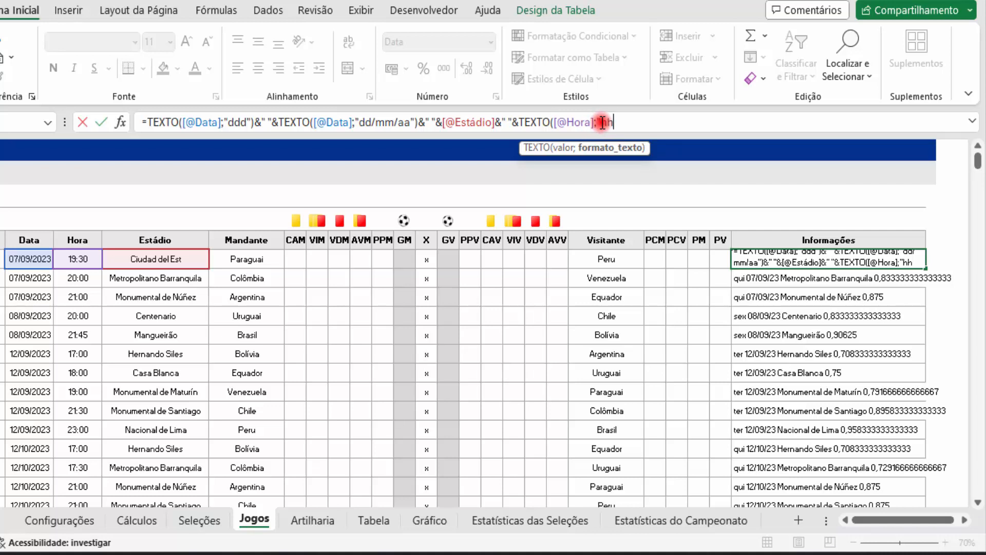
pyautogui.write(':mm')
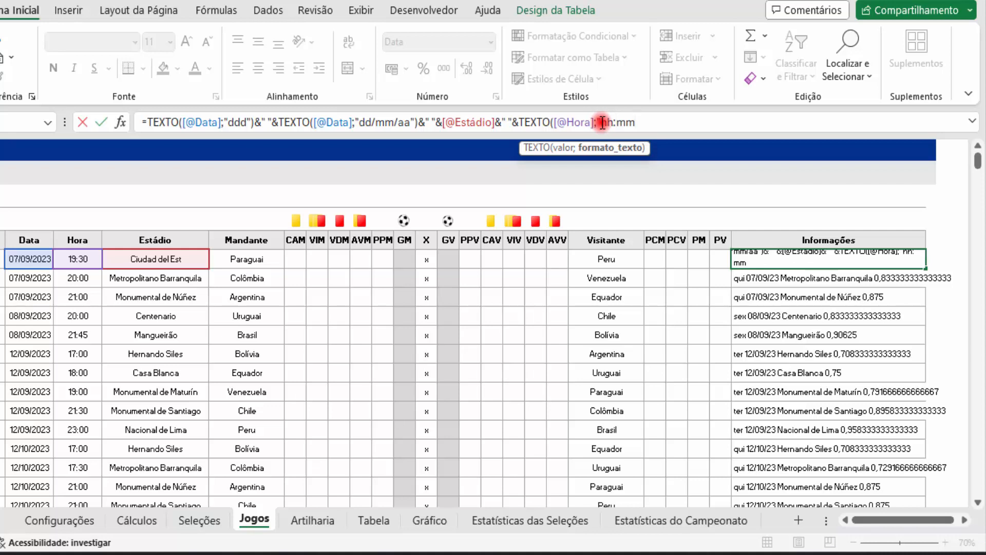
pyautogui.write('")')
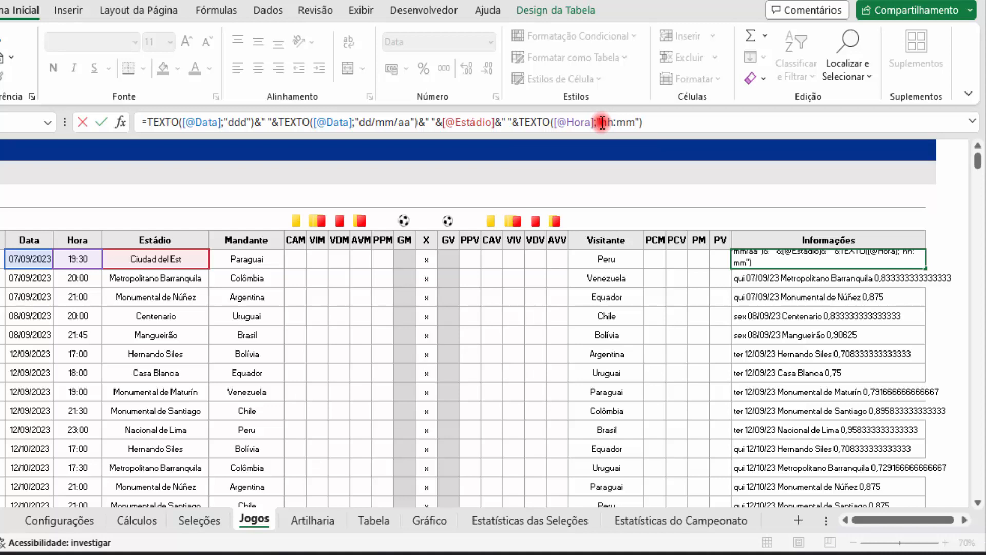
pyautogui.press('Return')
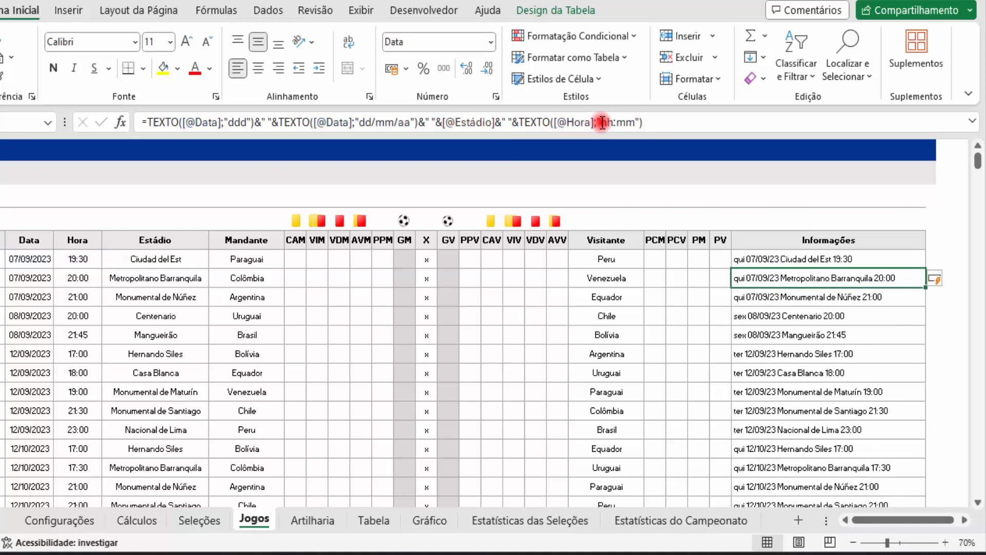
# Step: Wrap the entire Informações formula in the MAIÚSCULA function to convert the combined text to uppercase
pyautogui.click(881, 260)
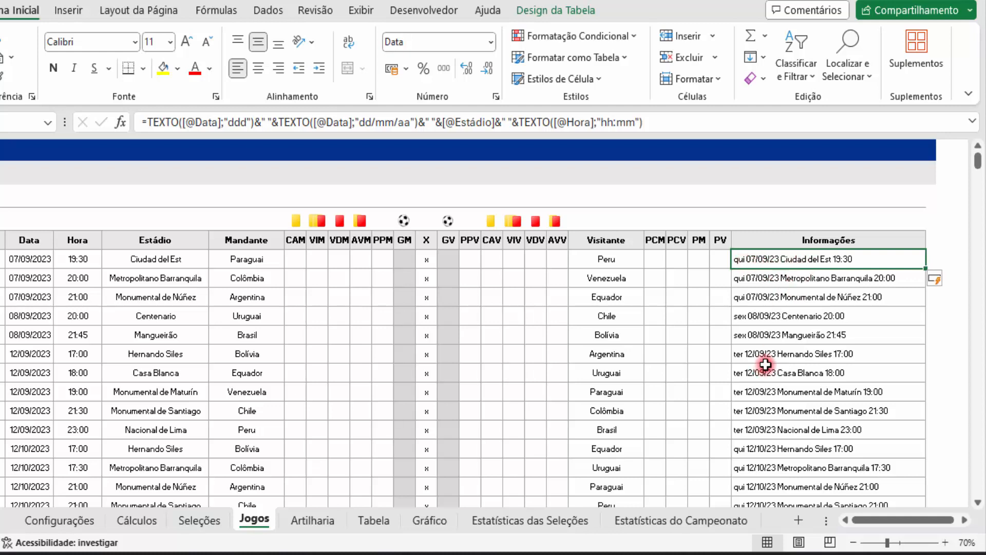
pyautogui.click(149, 119)
pyautogui.write('ma')
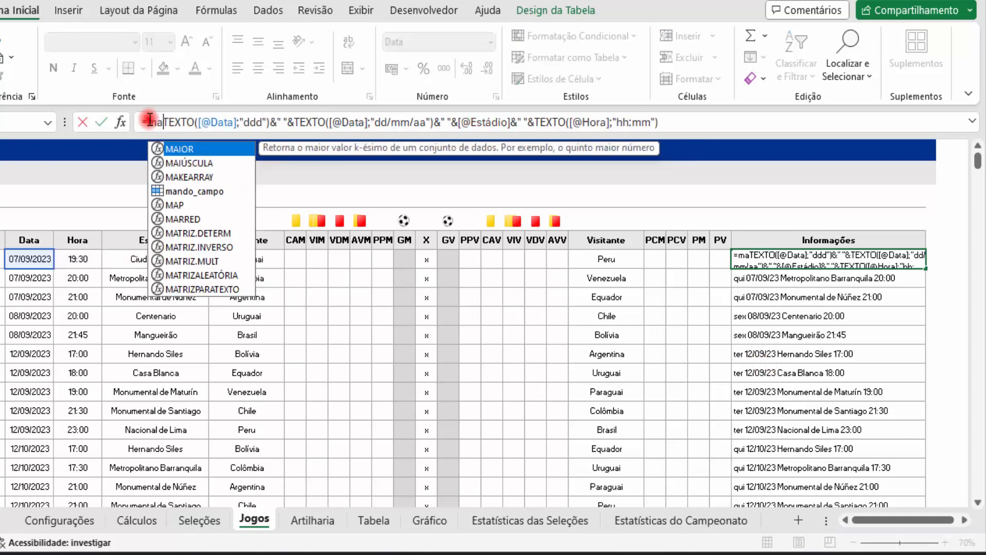
pyautogui.write('i')
pyautogui.doubleClick(214, 162)
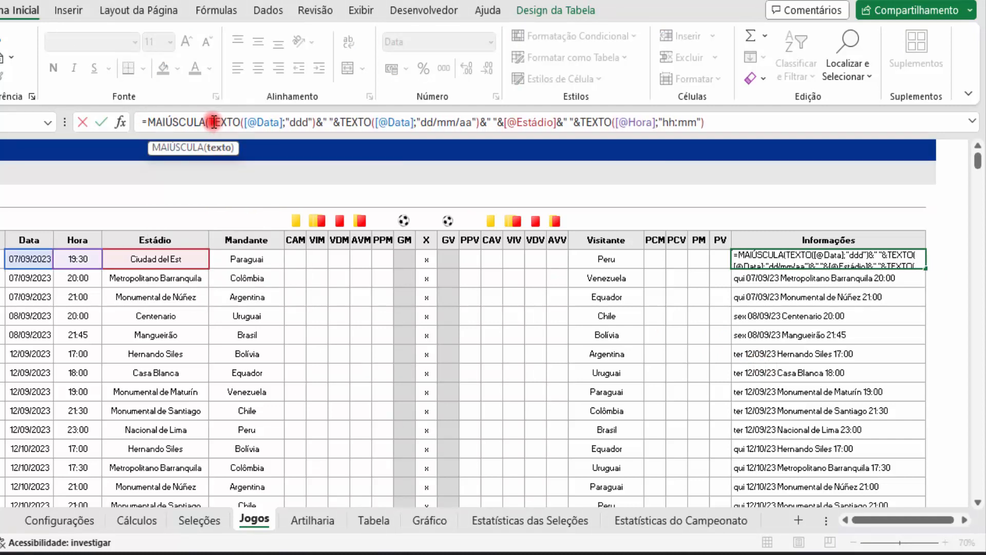
pyautogui.click(734, 124)
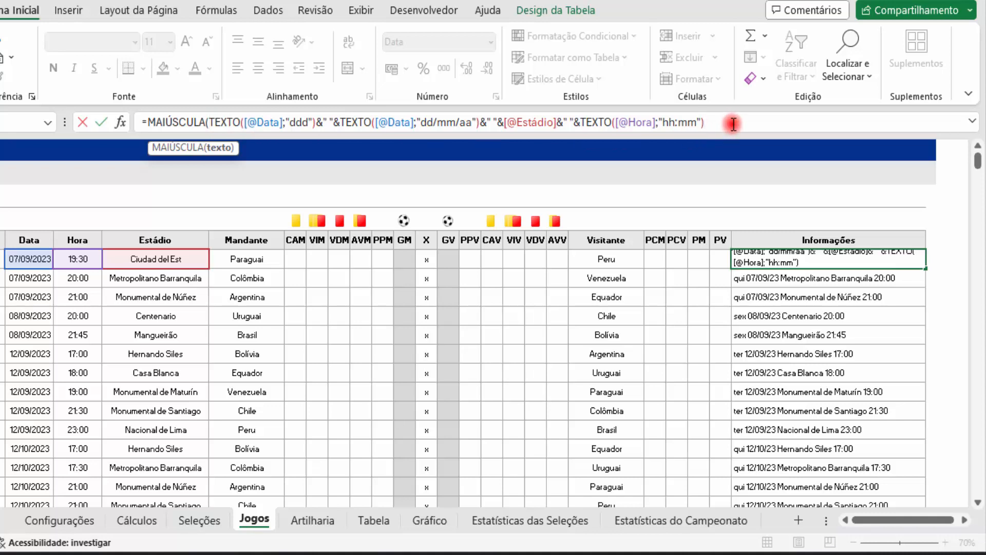
pyautogui.write(')')
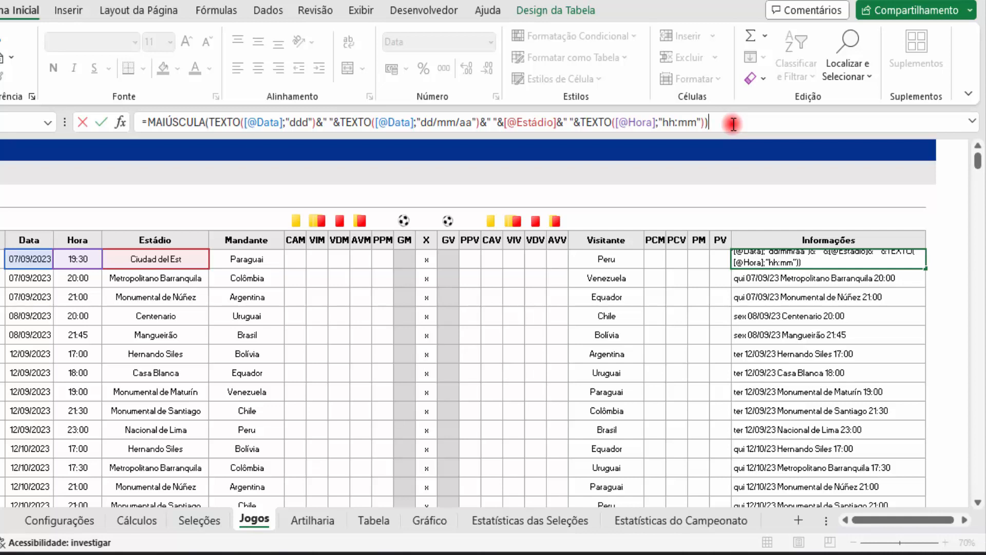
pyautogui.press('Return')
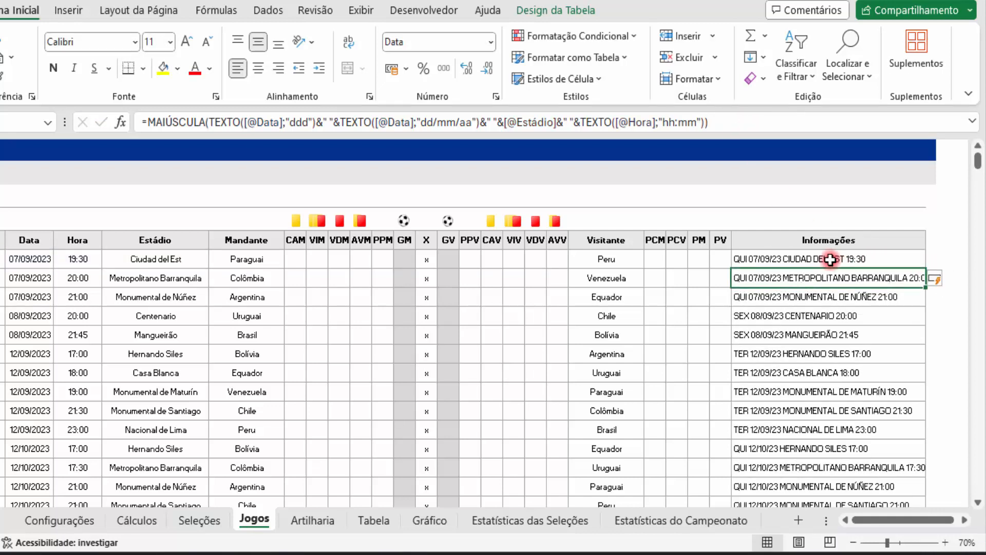
# Step: Review the Informações texts across the match rows and save the workbook
pyautogui.click(946, 543)
pyautogui.click(946, 543)
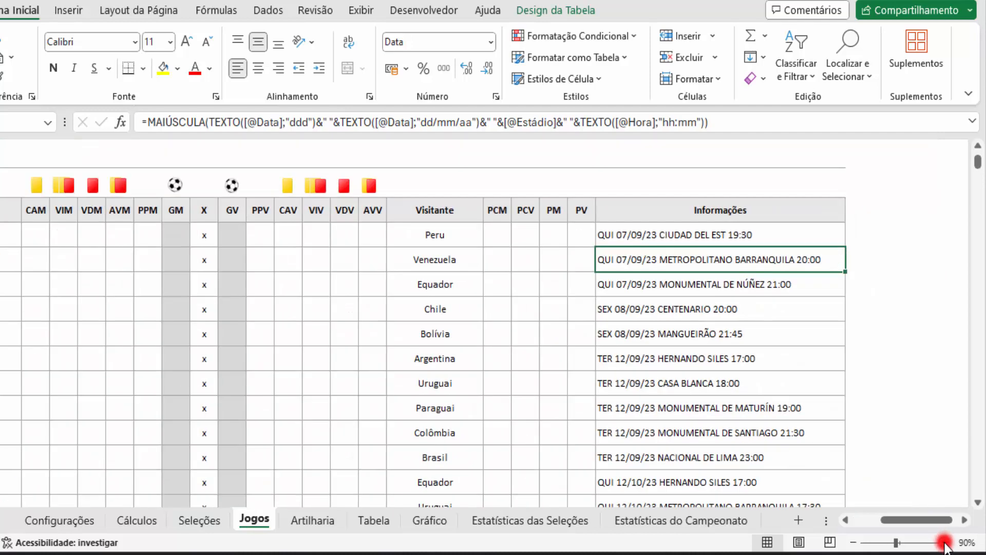
pyautogui.click(945, 542)
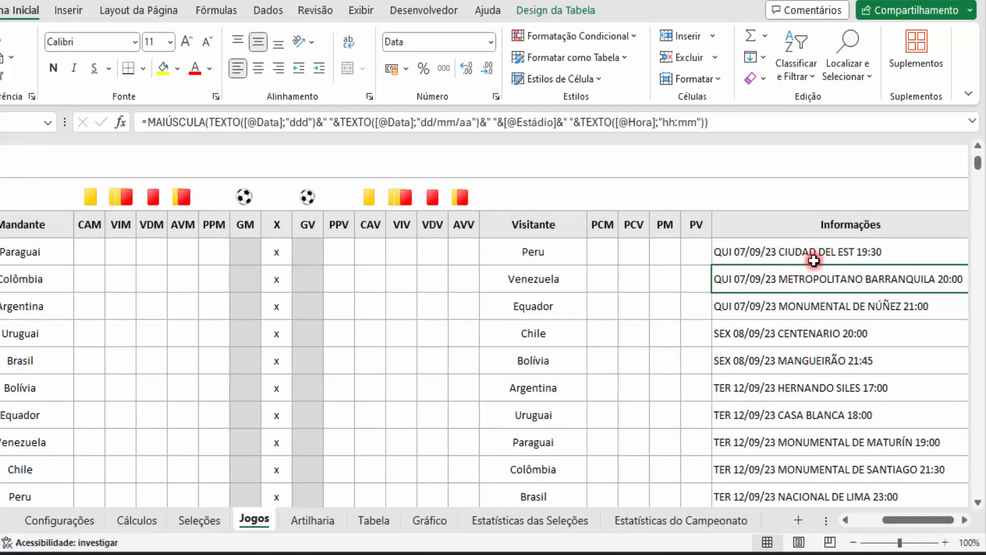
pyautogui.scroll(-3, 881, 355)
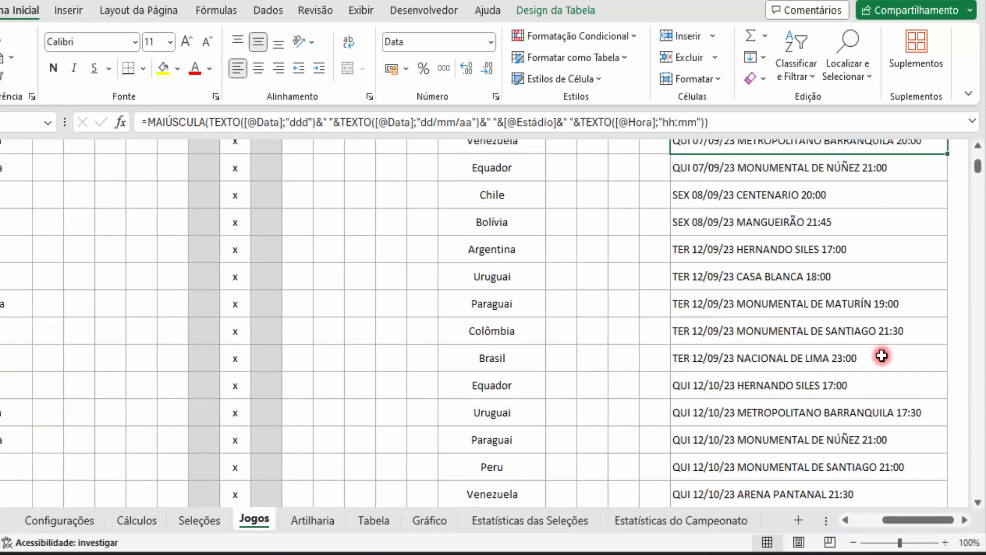
pyautogui.moveTo(908, 520); pyautogui.dragTo(906, 520)
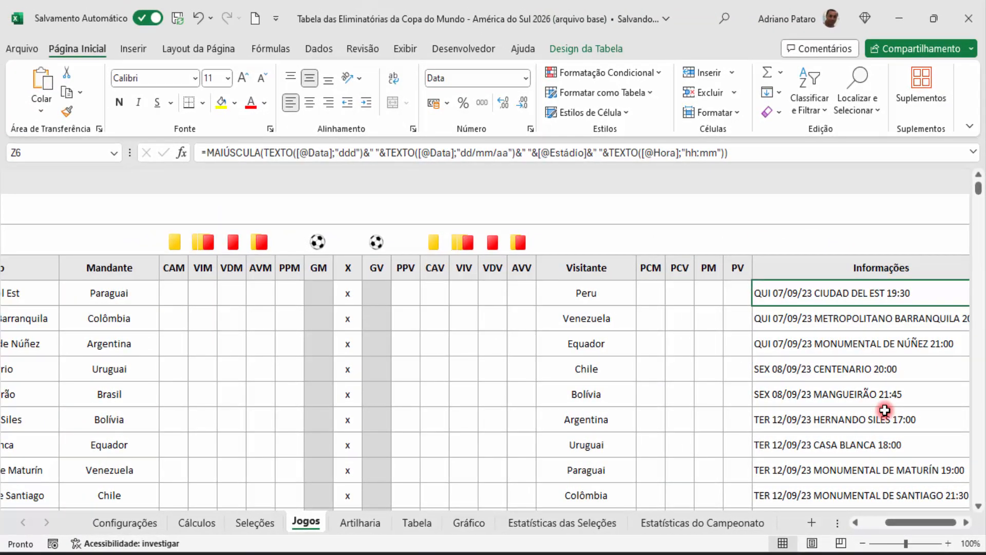
pyautogui.moveTo(911, 522)
pyautogui.mouseDown()
pyautogui.moveTo(856, 517)
pyautogui.moveTo(917, 520)
pyautogui.mouseUp()
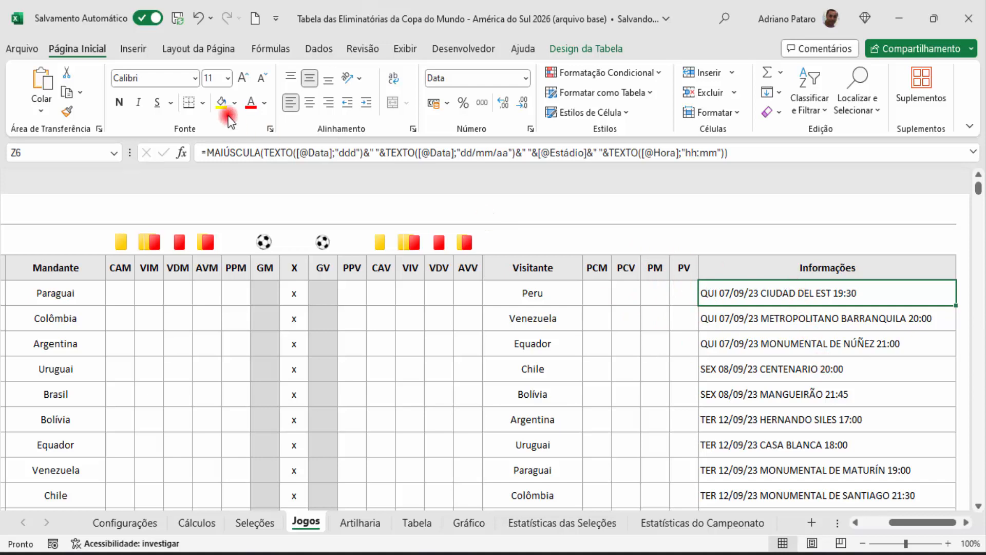
pyautogui.click(177, 18)
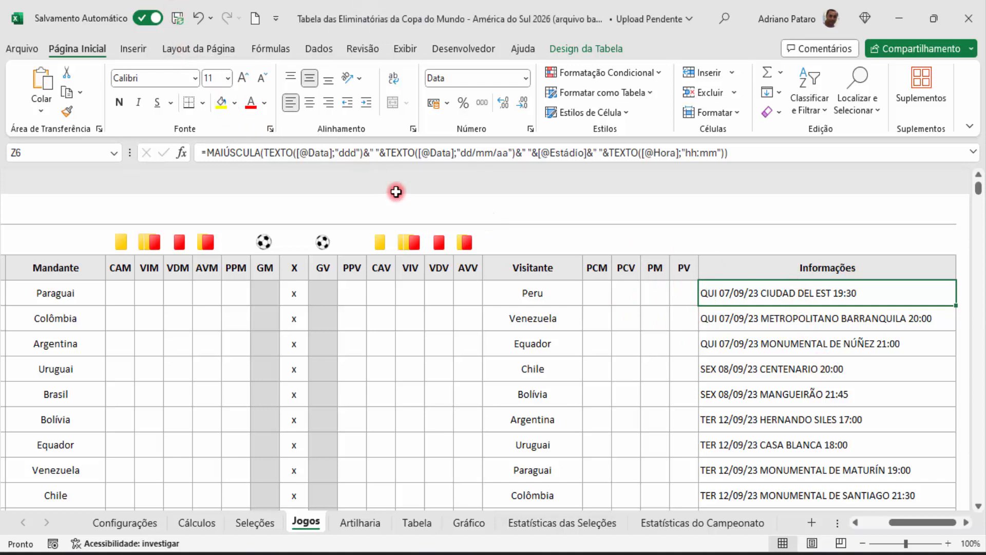